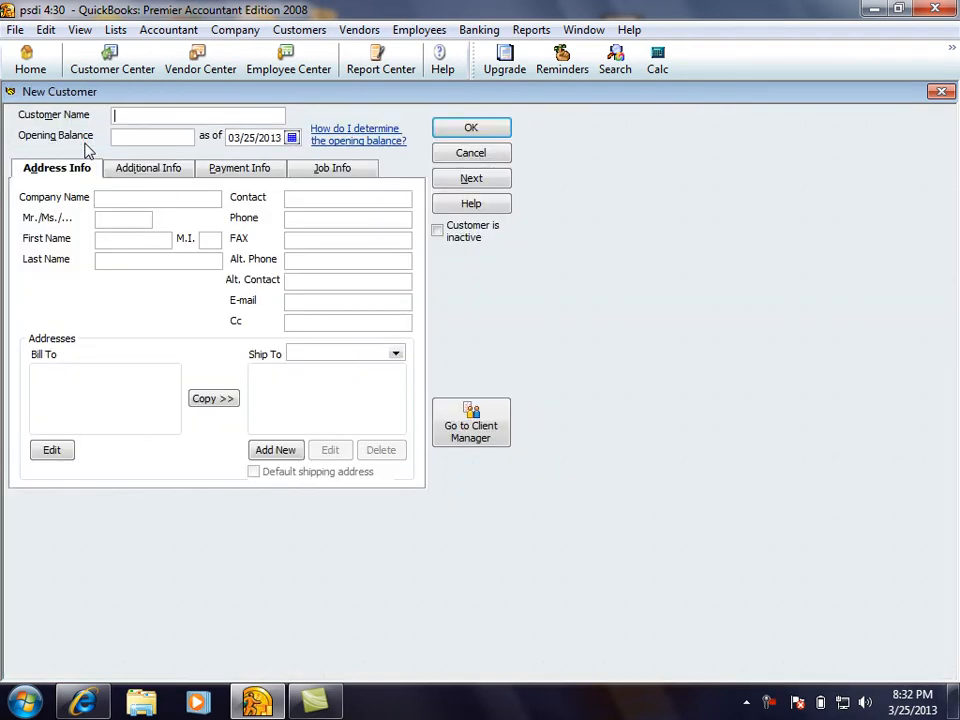
# Enter the customer's name and an opening balance of 3000
pyautogui.write('kamal')
pyautogui.click(122, 137)
pyautogui.write('3000')
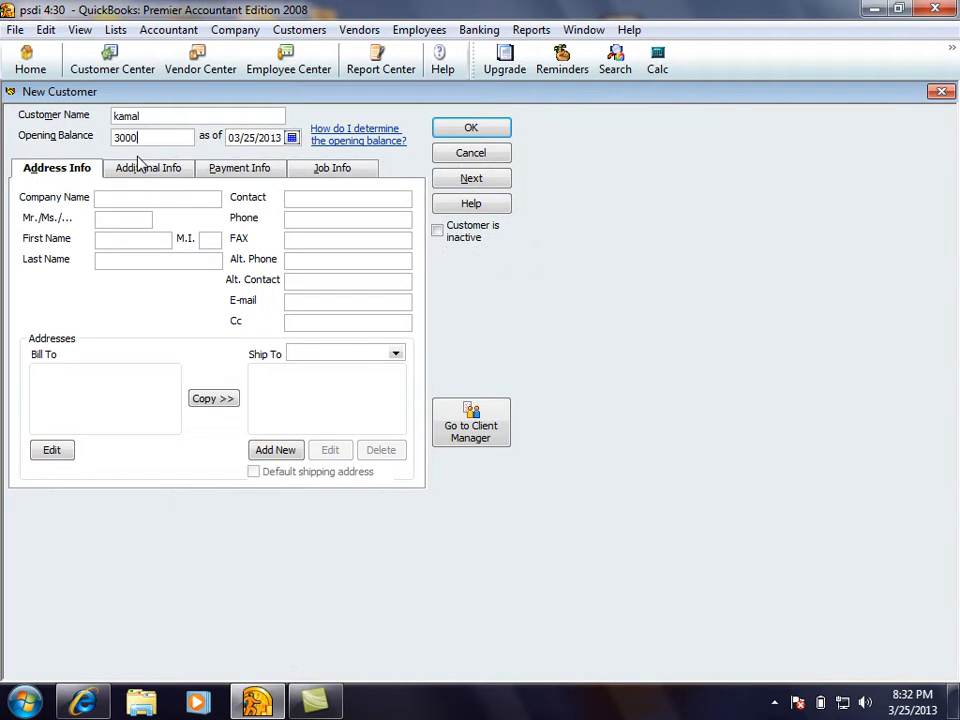
# Fill in company 'abc tradwer', title Mr and the customer's first and last name
pyautogui.click(107, 198)
pyautogui.write('abc')
pyautogui.write(' tra')
pyautogui.write('dw')
pyautogui.write('er')
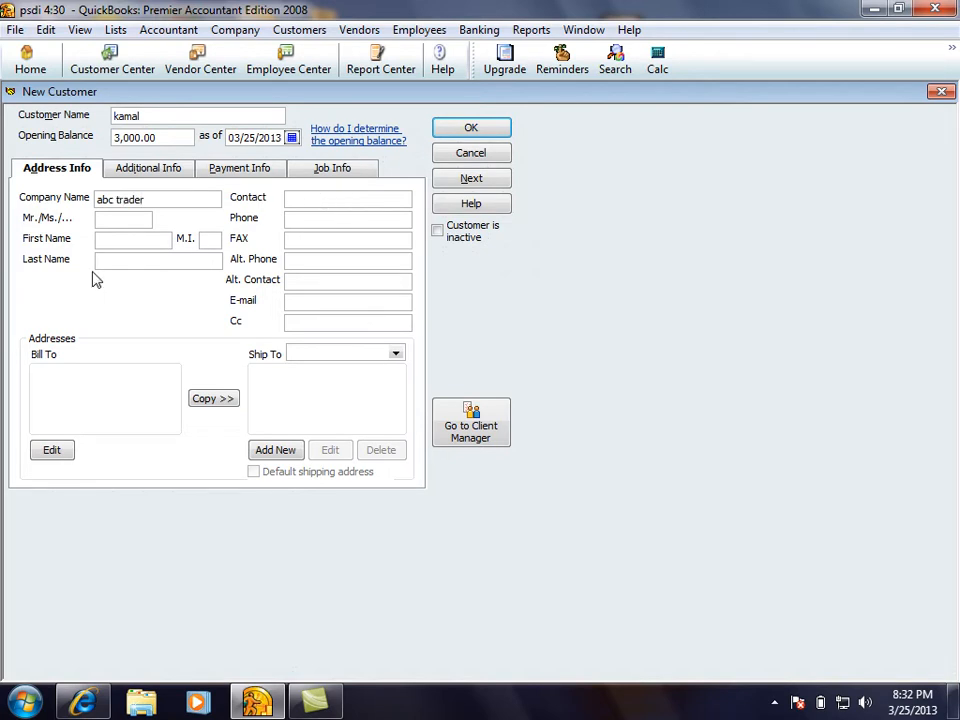
pyautogui.click(125, 217)
pyautogui.write('mr')
pyautogui.click(127, 238)
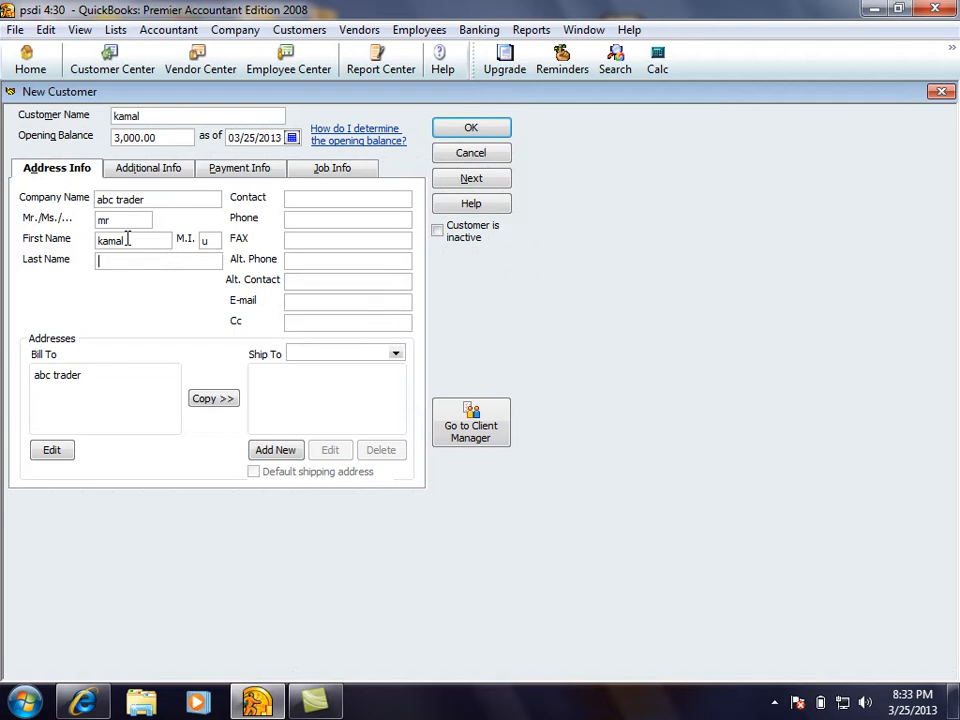
pyautogui.click(115, 372)
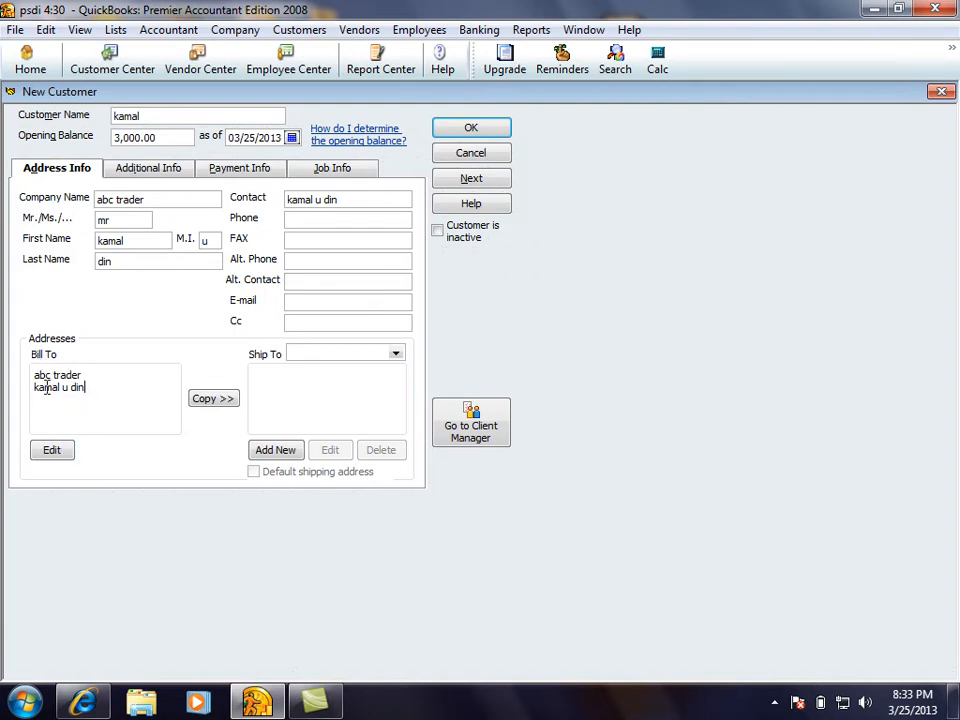
pyautogui.moveTo(86, 387); pyautogui.dragTo(19, 358)
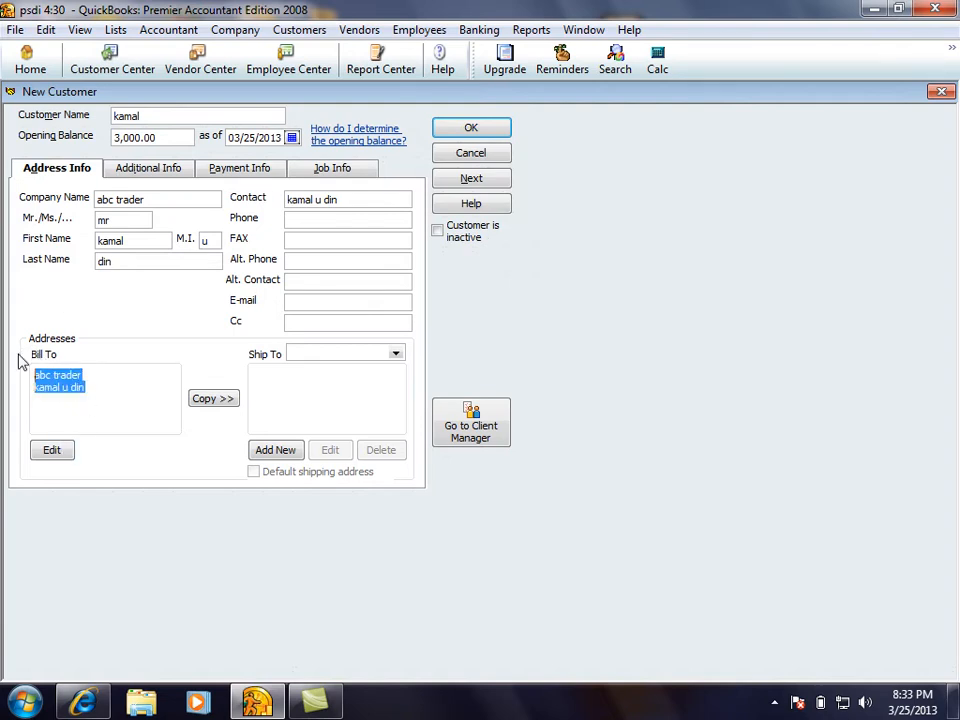
pyautogui.click(52, 455)
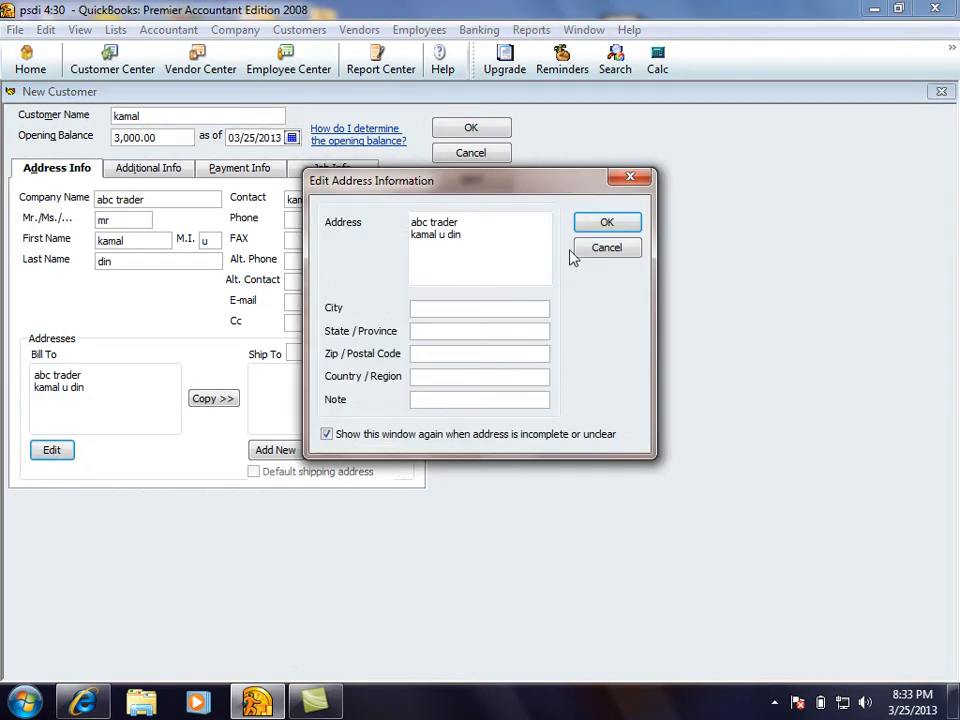
pyautogui.click(410, 310)
pyautogui.click(422, 354)
pyautogui.click(423, 377)
pyautogui.click(424, 399)
pyautogui.click(607, 225)
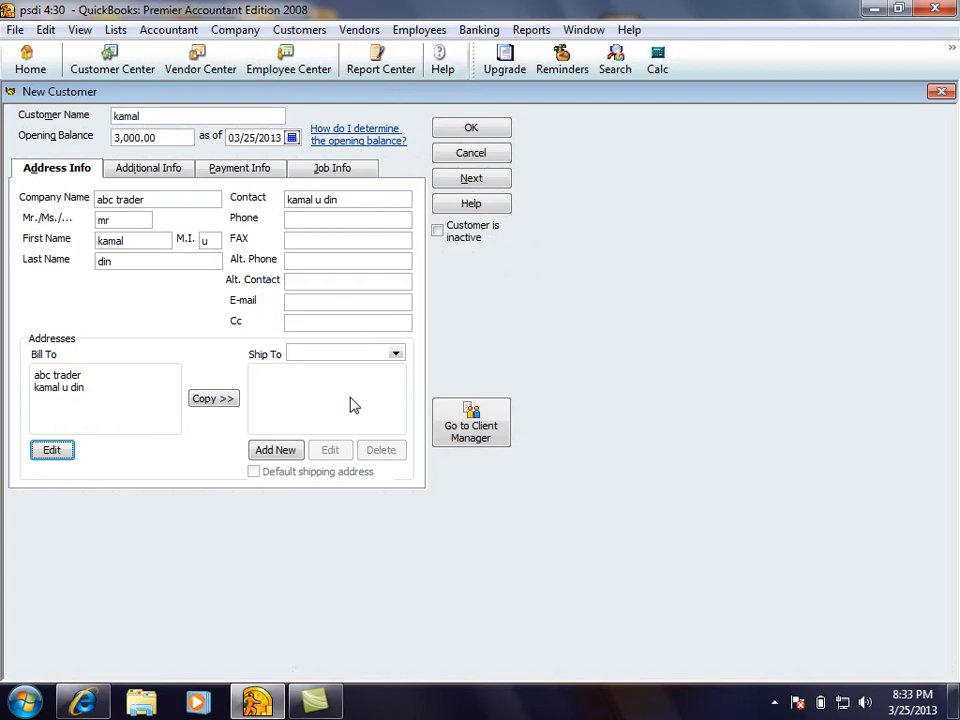
# Add a new ship-to address named 'cantt'
pyautogui.click(398, 356)
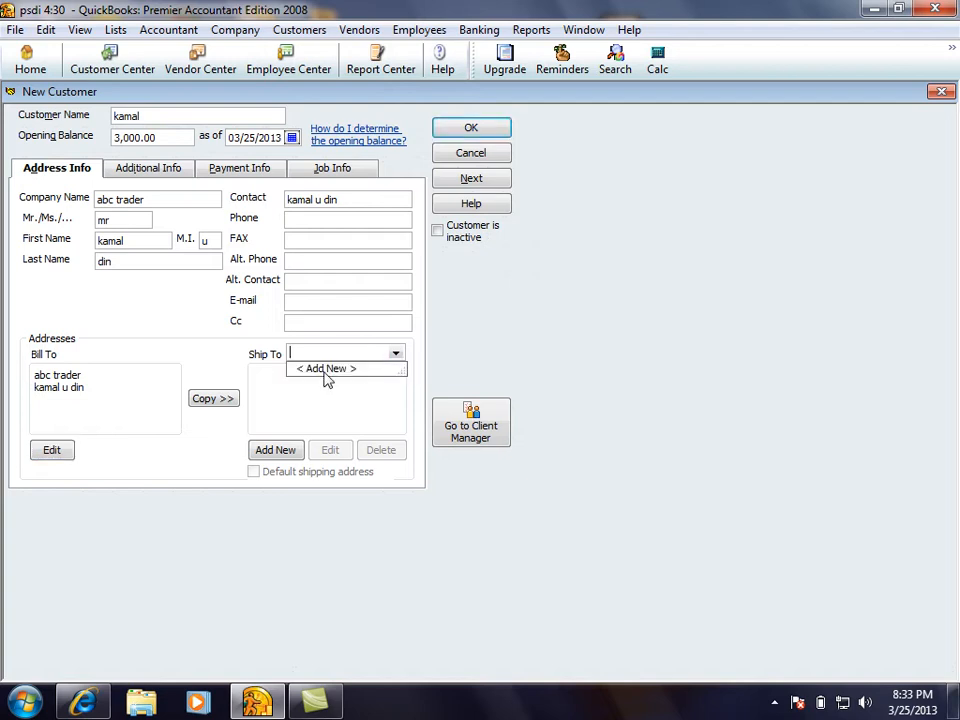
pyautogui.click(315, 369)
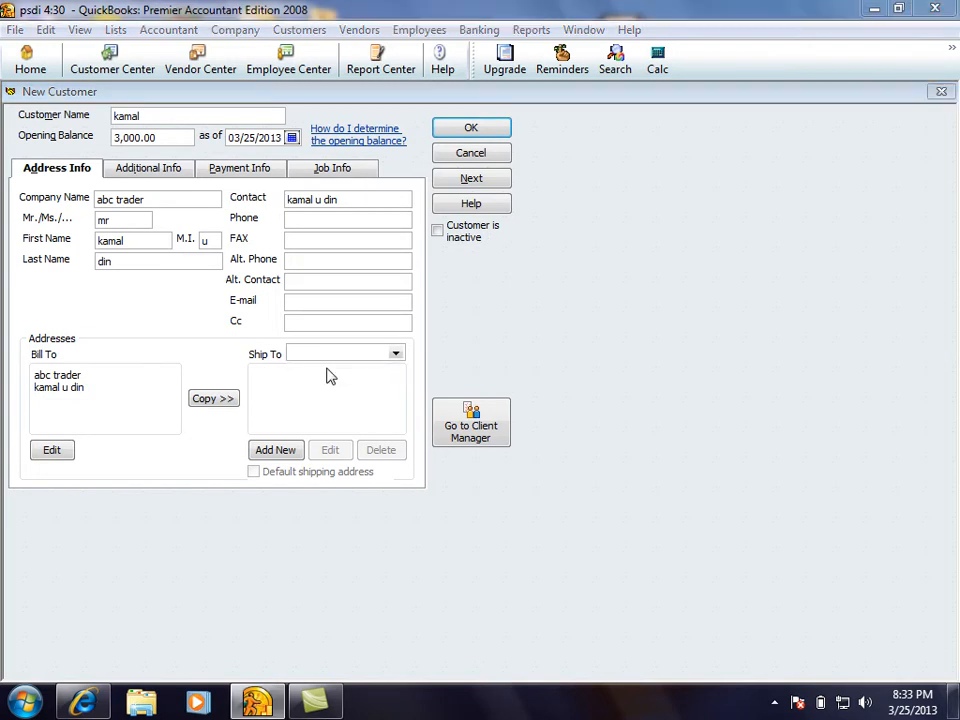
pyautogui.moveTo(489, 219); pyautogui.dragTo(408, 204)
pyautogui.write('can')
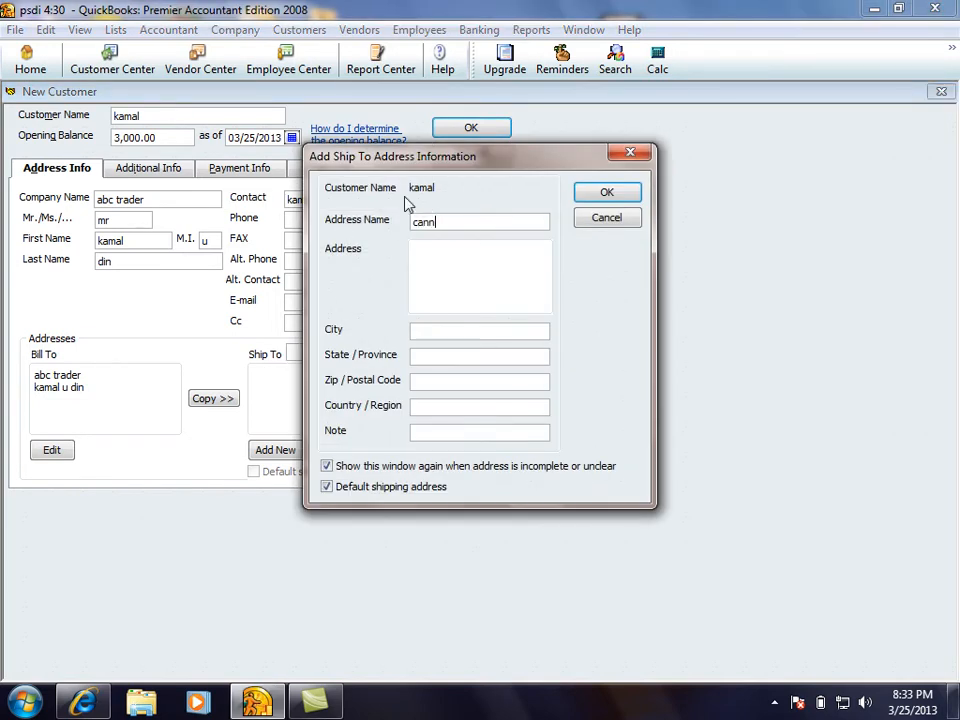
pyautogui.write('tt')
pyautogui.click(456, 285)
pyautogui.moveTo(448, 220); pyautogui.dragTo(393, 224)
pyautogui.click(603, 194)
# Copy the Bill To address into the cantt ship-to address
pyautogui.moveTo(84, 388); pyautogui.dragTo(19, 356)
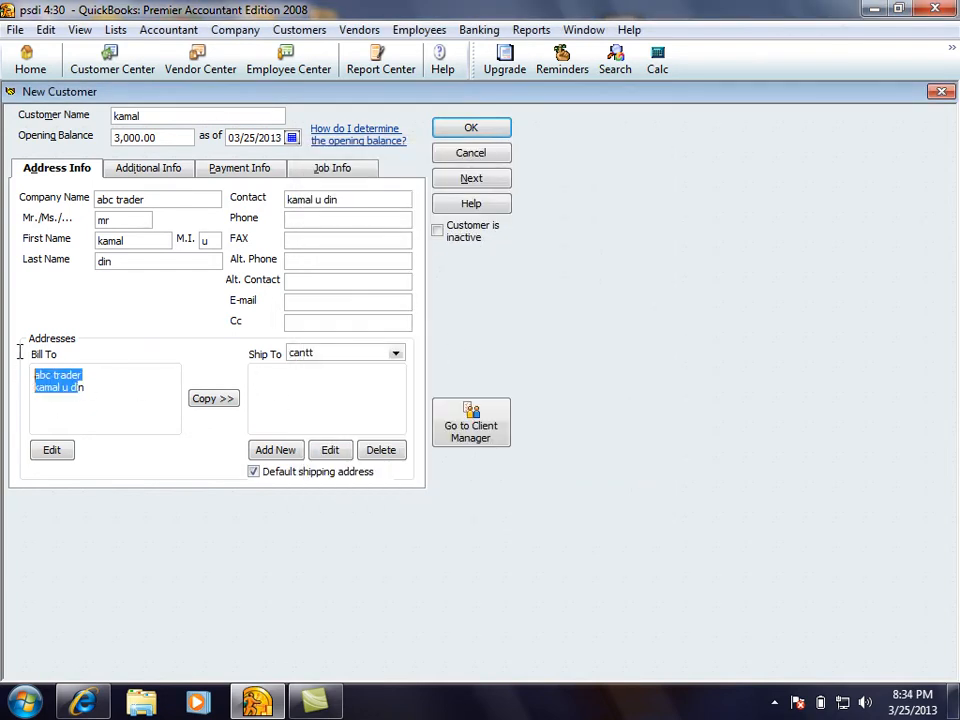
pyautogui.moveTo(99, 395); pyautogui.dragTo(15, 349)
pyautogui.moveTo(327, 358); pyautogui.dragTo(285, 356)
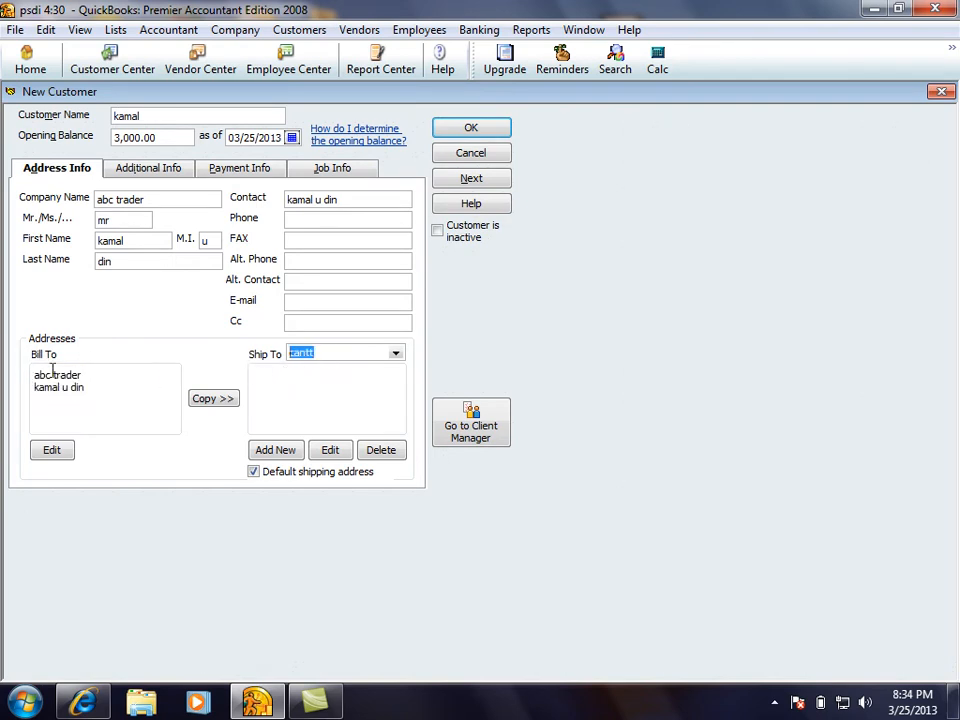
pyautogui.click(200, 398)
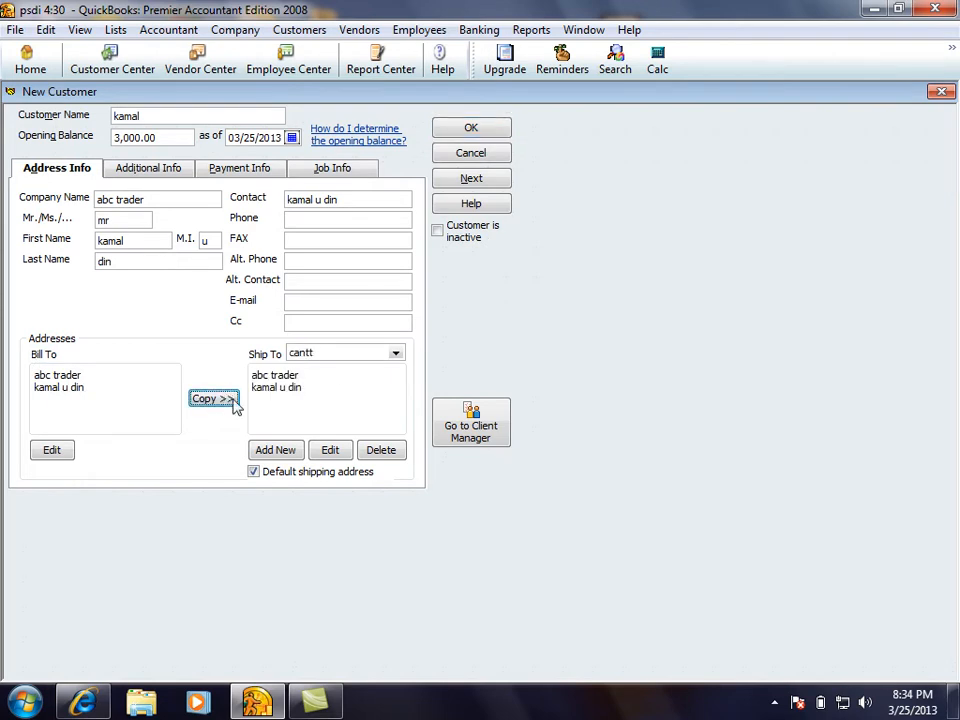
pyautogui.click(396, 353)
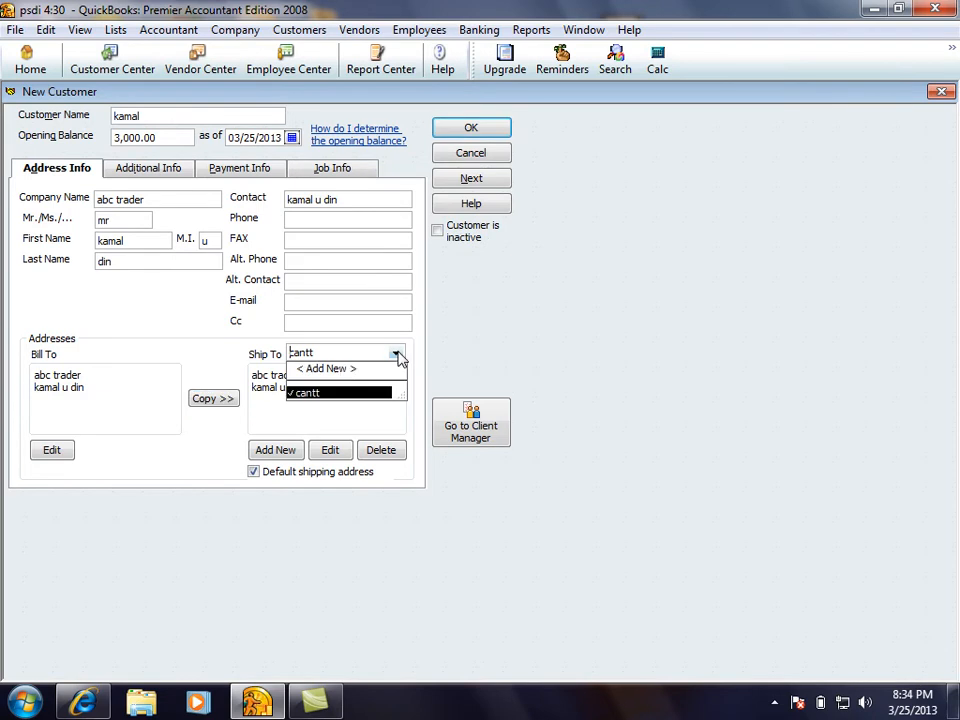
# Save a second ship-to address named 'city' with its street, city and province details
pyautogui.click(340, 370)
pyautogui.moveTo(452, 223); pyautogui.dragTo(358, 221)
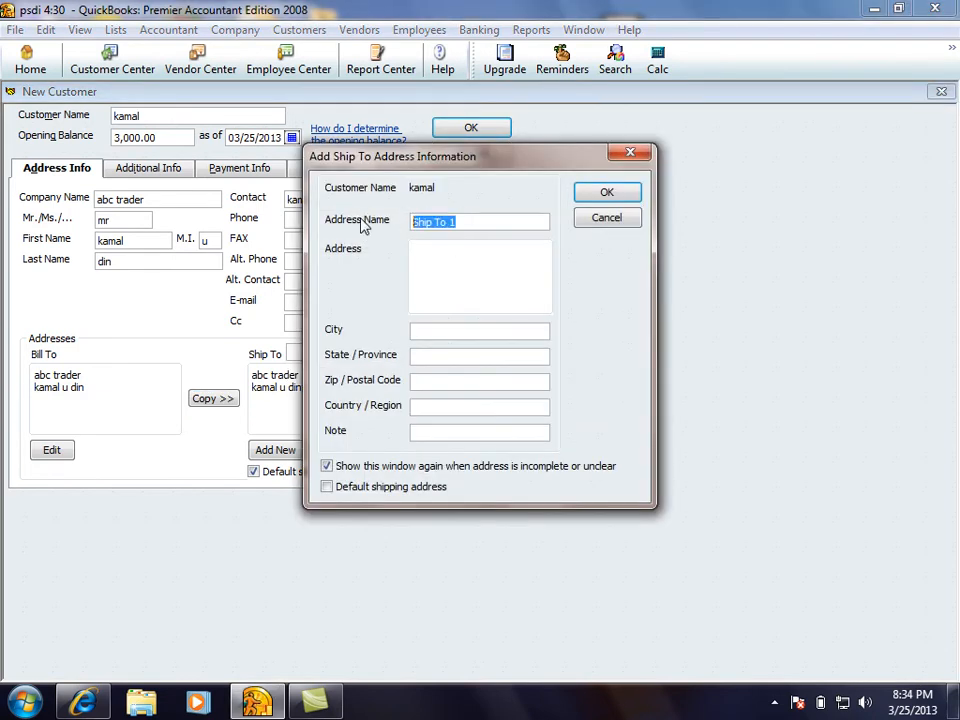
pyautogui.write('city')
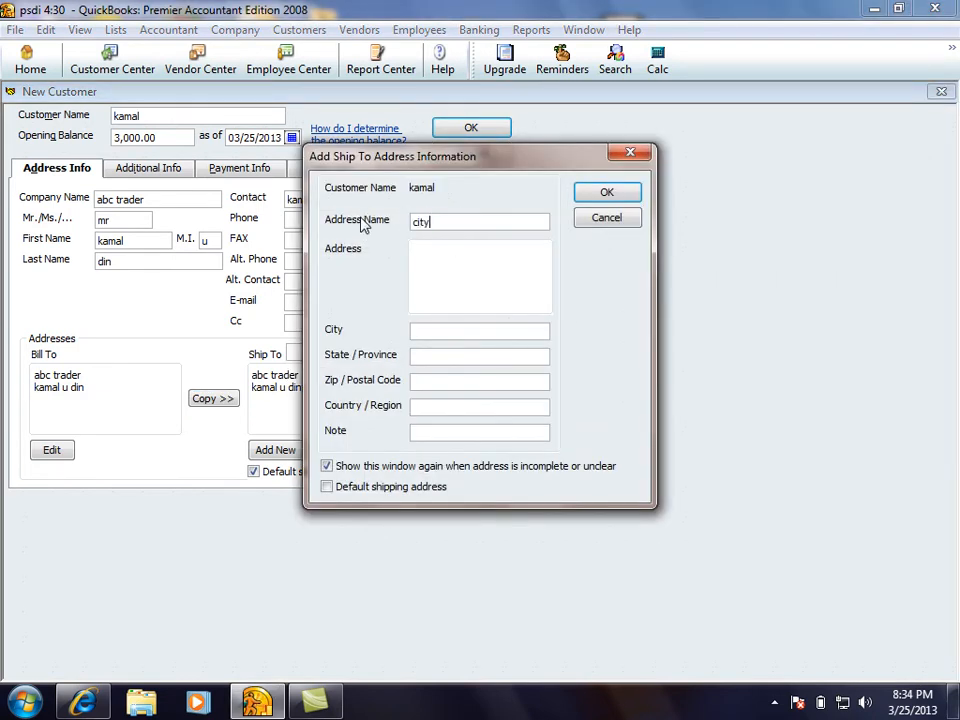
pyautogui.write('ashraf road , street no')
pyautogui.click(450, 330)
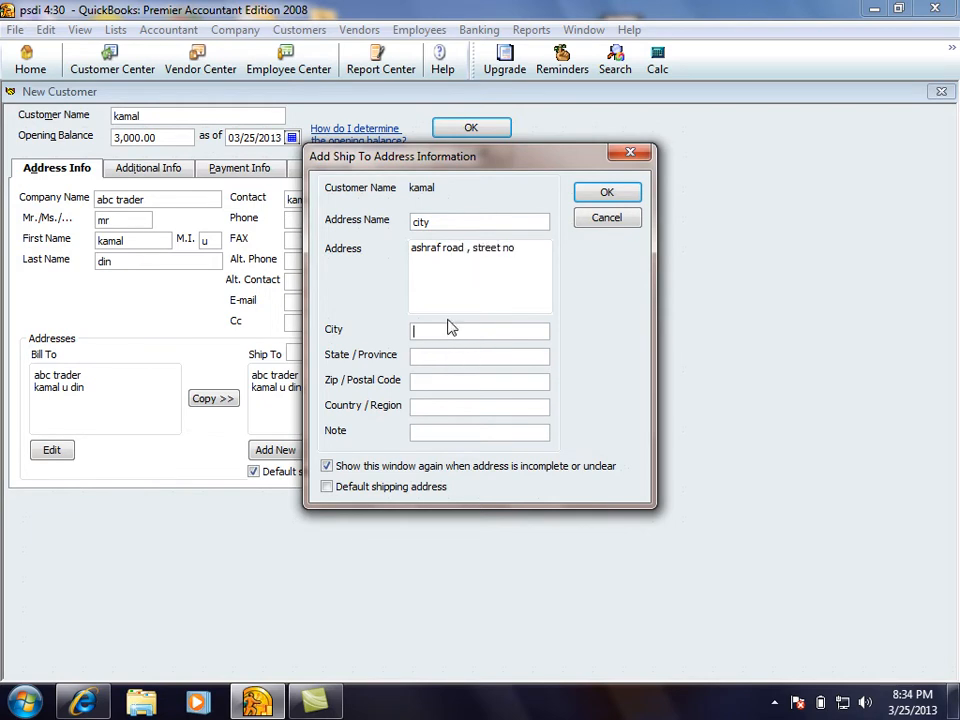
pyautogui.write('pesh')
pyautogui.click(439, 358)
pyautogui.write('kp')
pyautogui.click(606, 194)
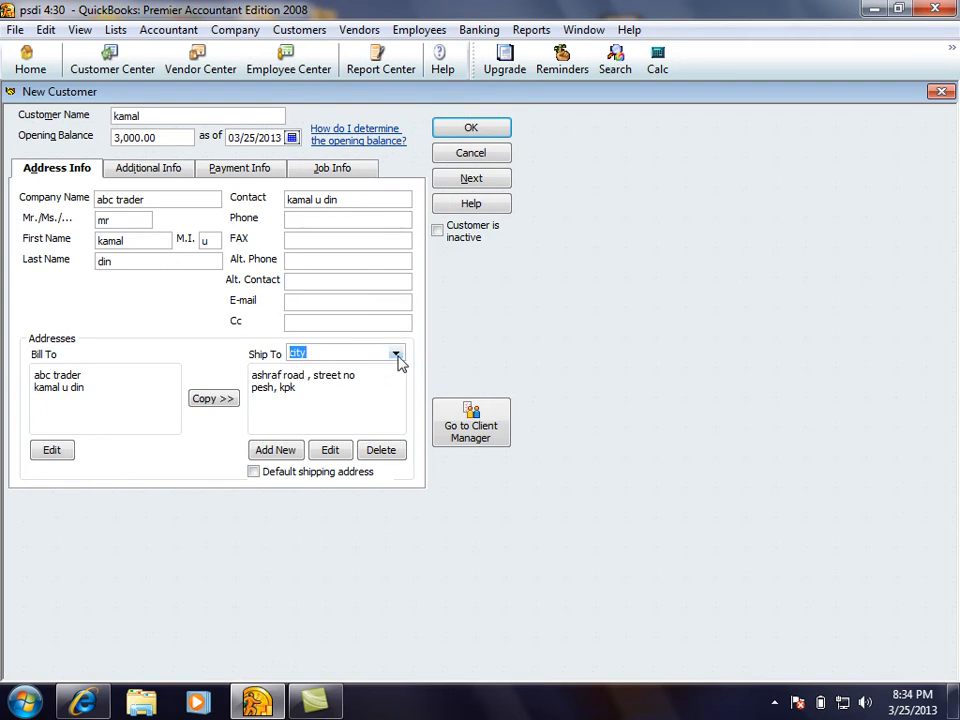
pyautogui.click(397, 355)
pyautogui.click(345, 368)
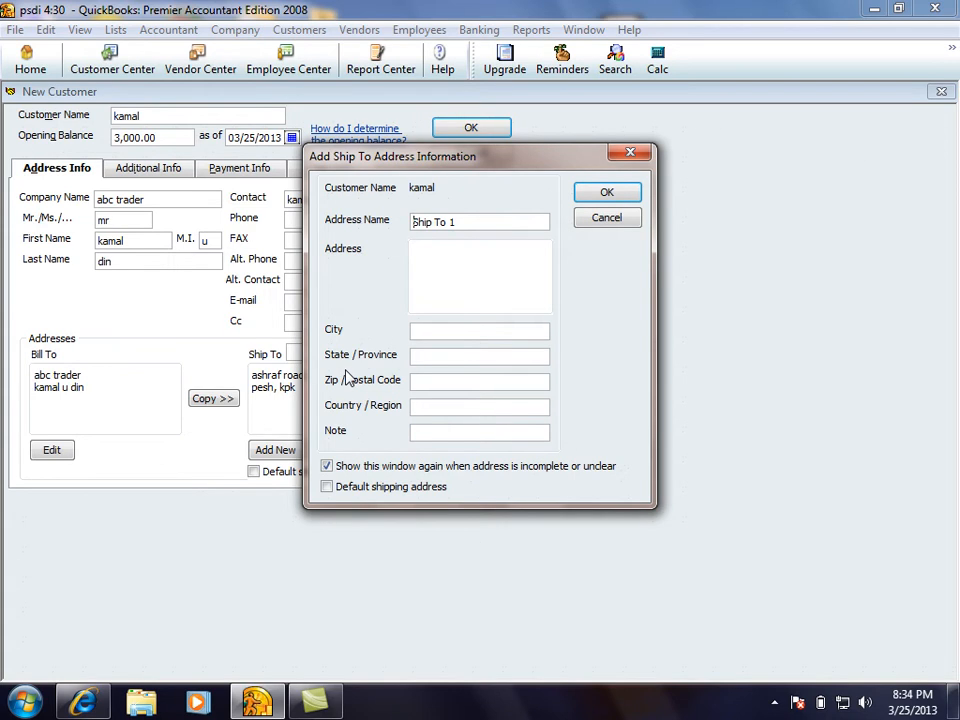
pyautogui.click(578, 224)
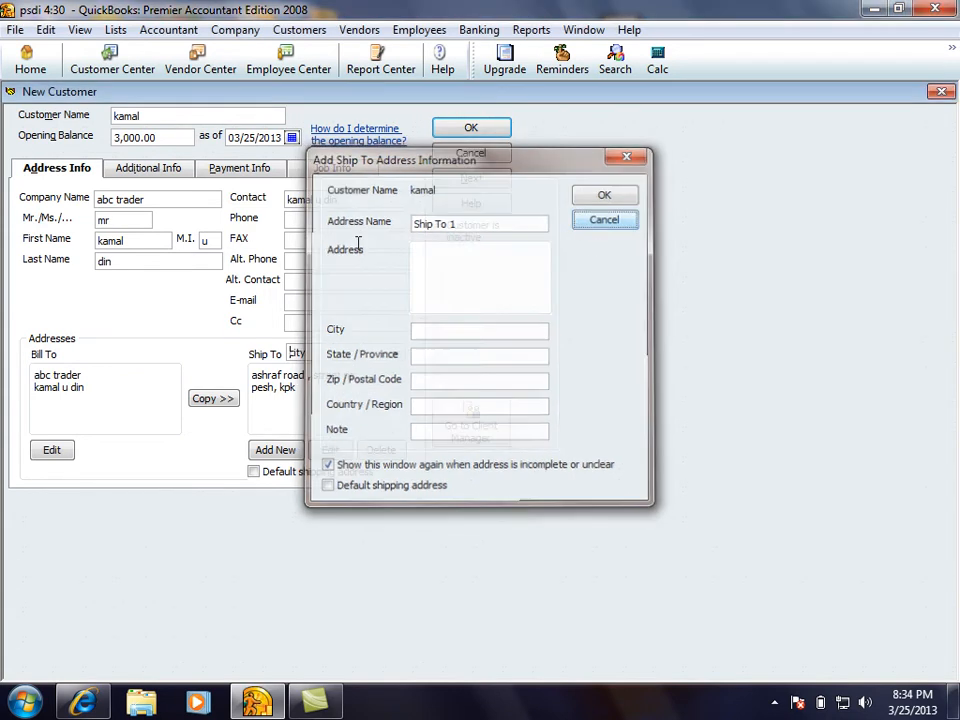
pyautogui.moveTo(161, 118); pyautogui.dragTo(100, 132)
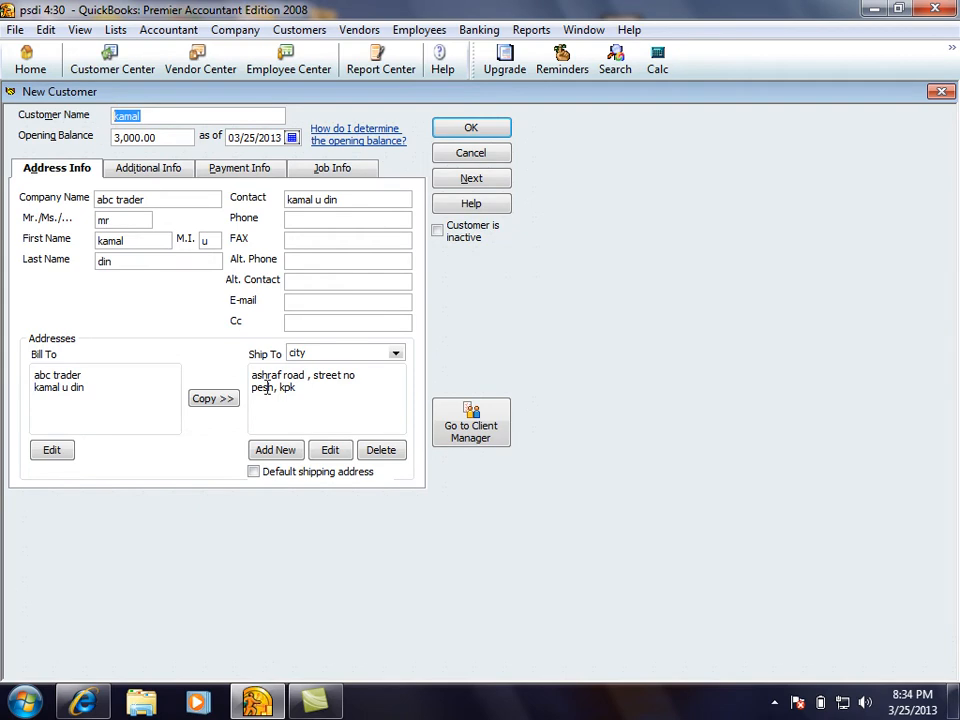
pyautogui.click(396, 355)
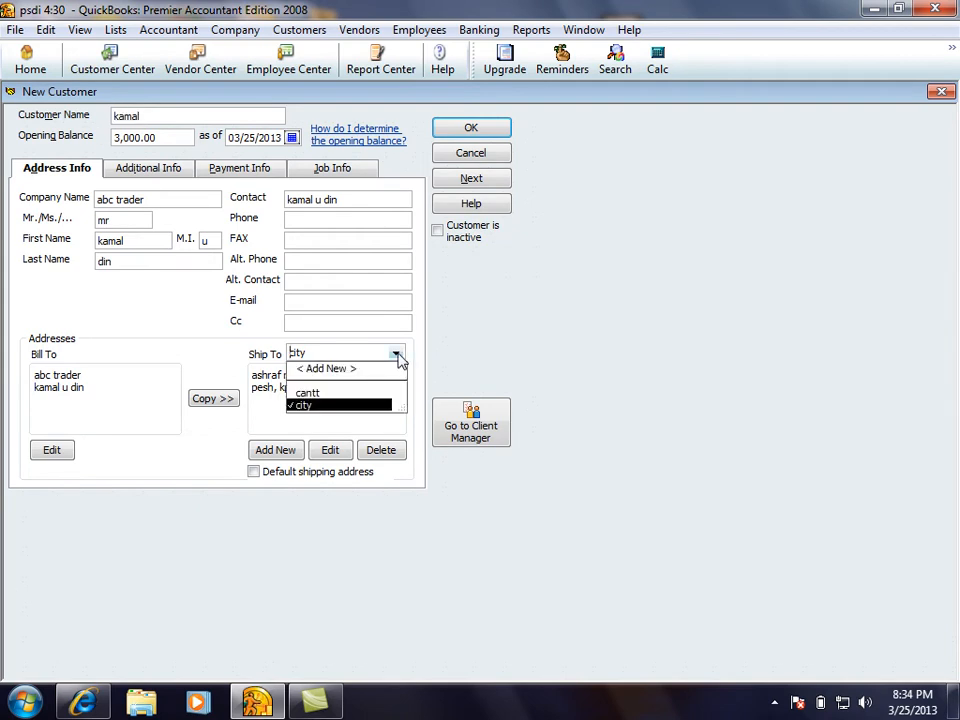
pyautogui.click(308, 393)
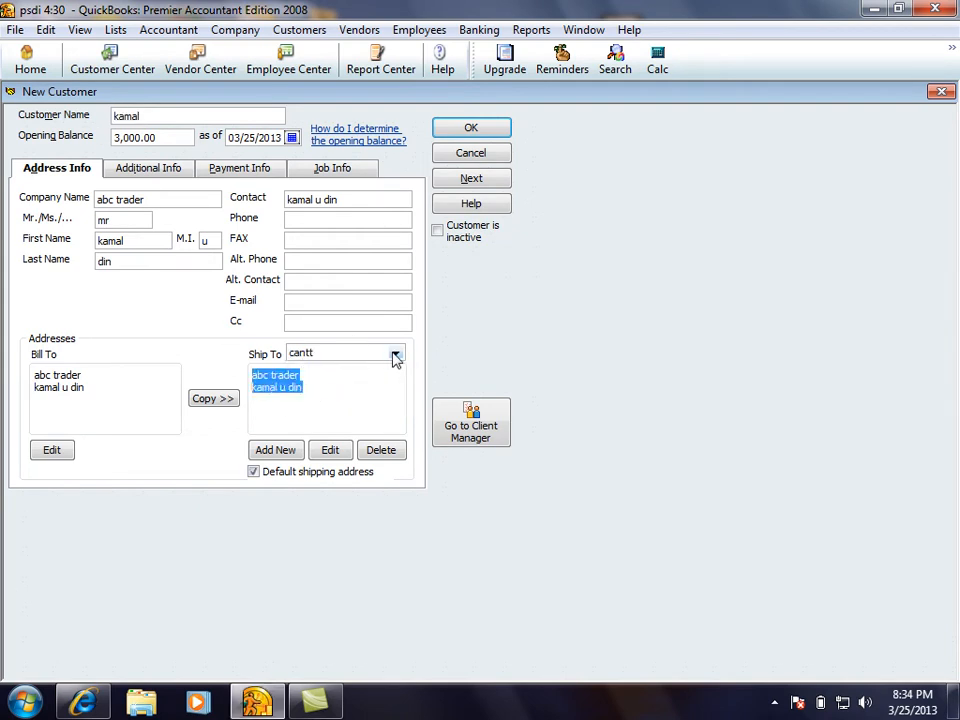
pyautogui.click(396, 355)
pyautogui.click(300, 404)
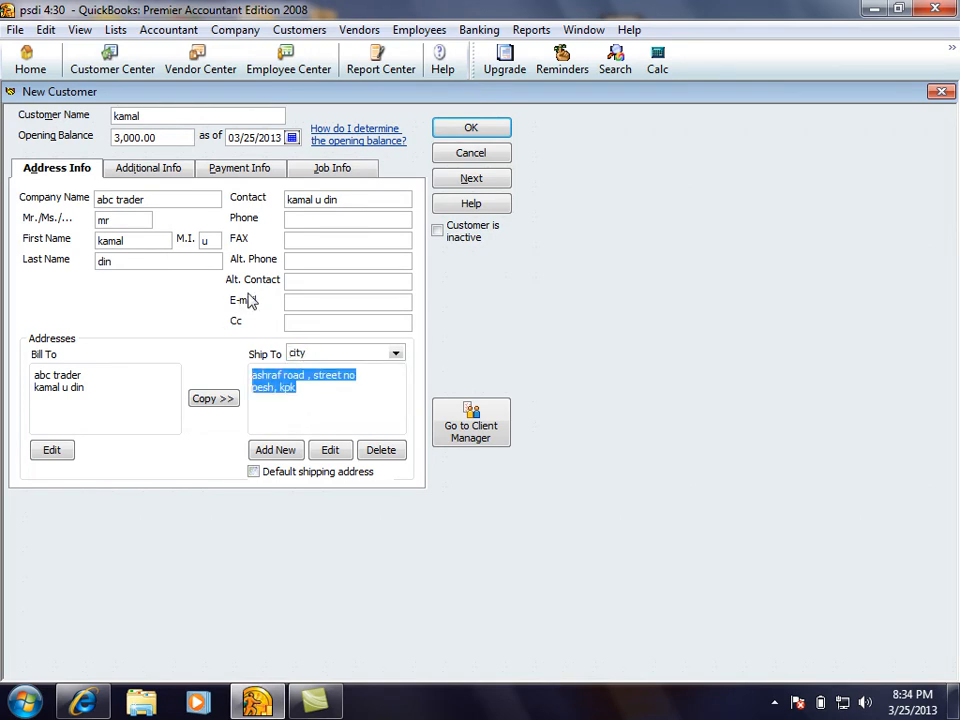
pyautogui.moveTo(349, 199); pyautogui.dragTo(240, 208)
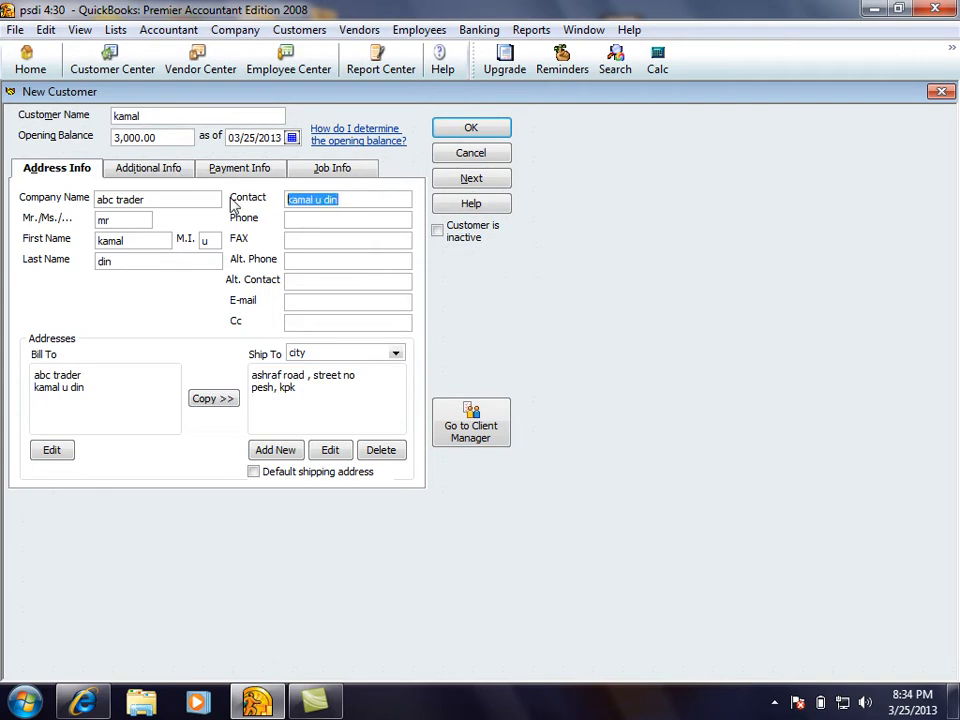
pyautogui.click(304, 218)
pyautogui.click(311, 240)
pyautogui.click(304, 261)
pyautogui.click(302, 279)
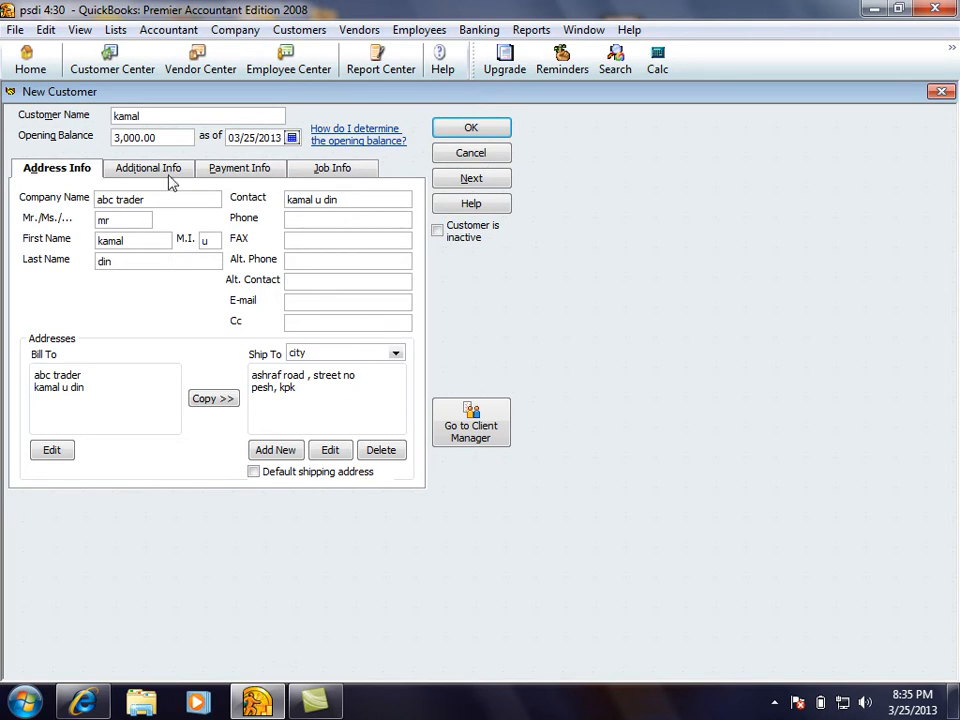
# On Additional Info, set the customer type to Retail
pyautogui.click(156, 180)
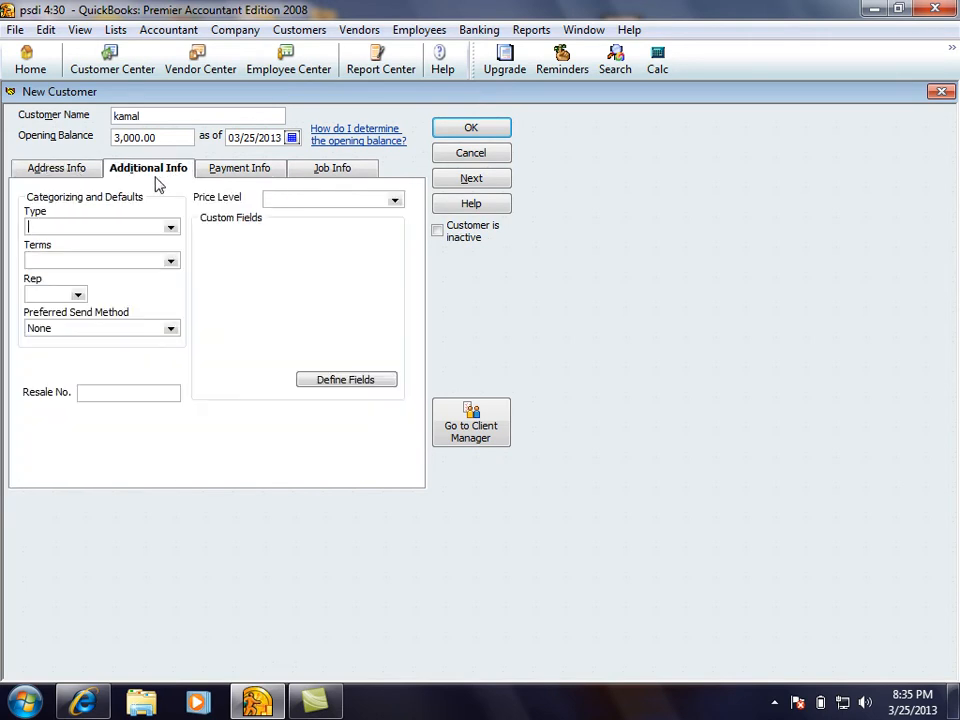
pyautogui.click(171, 229)
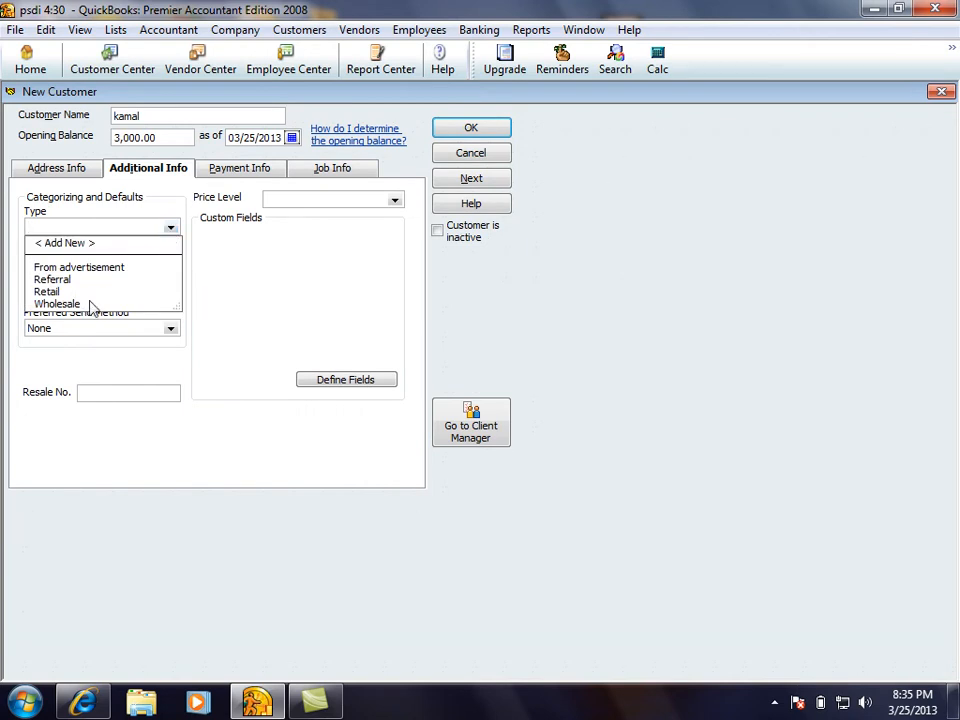
pyautogui.click(44, 292)
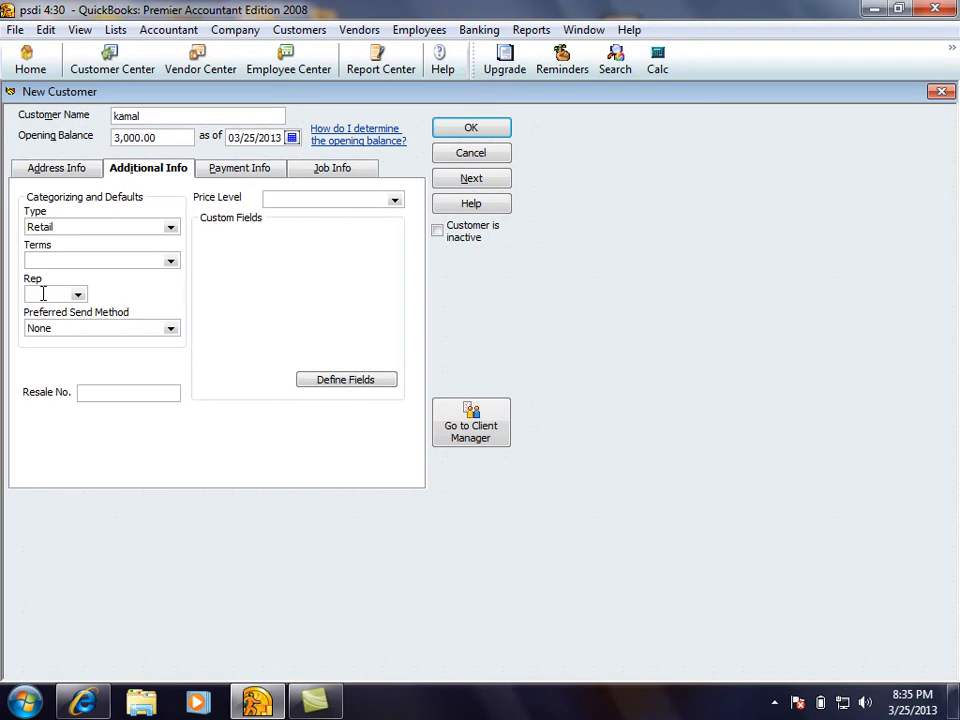
pyautogui.click(94, 226)
# Set the payment terms to 2% 10 Net 30
pyautogui.click(88, 264)
pyautogui.click(170, 261)
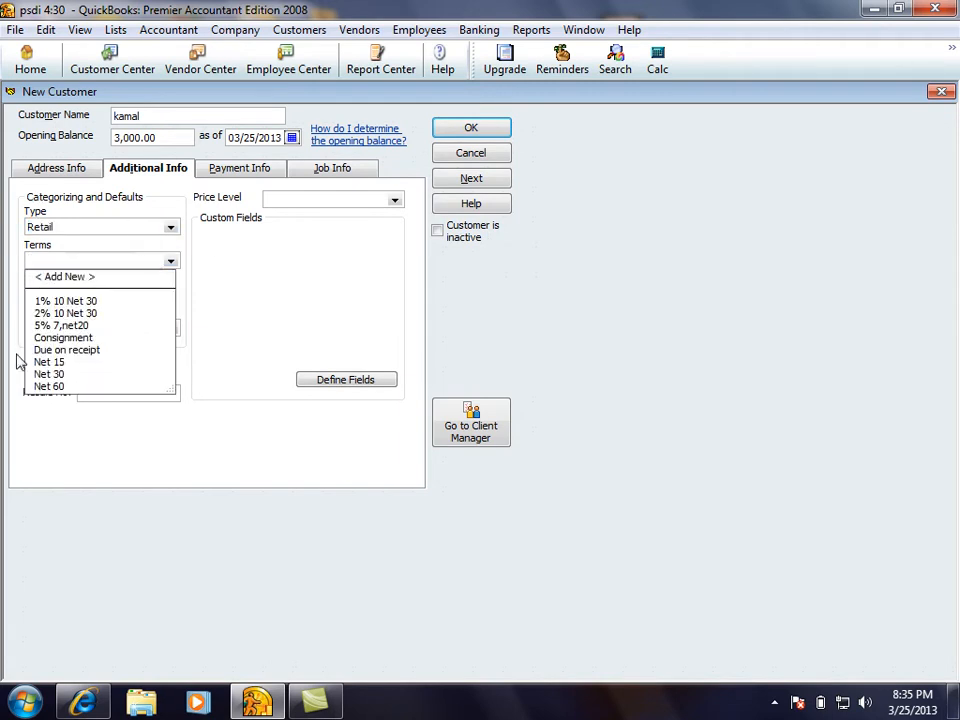
pyautogui.click(54, 314)
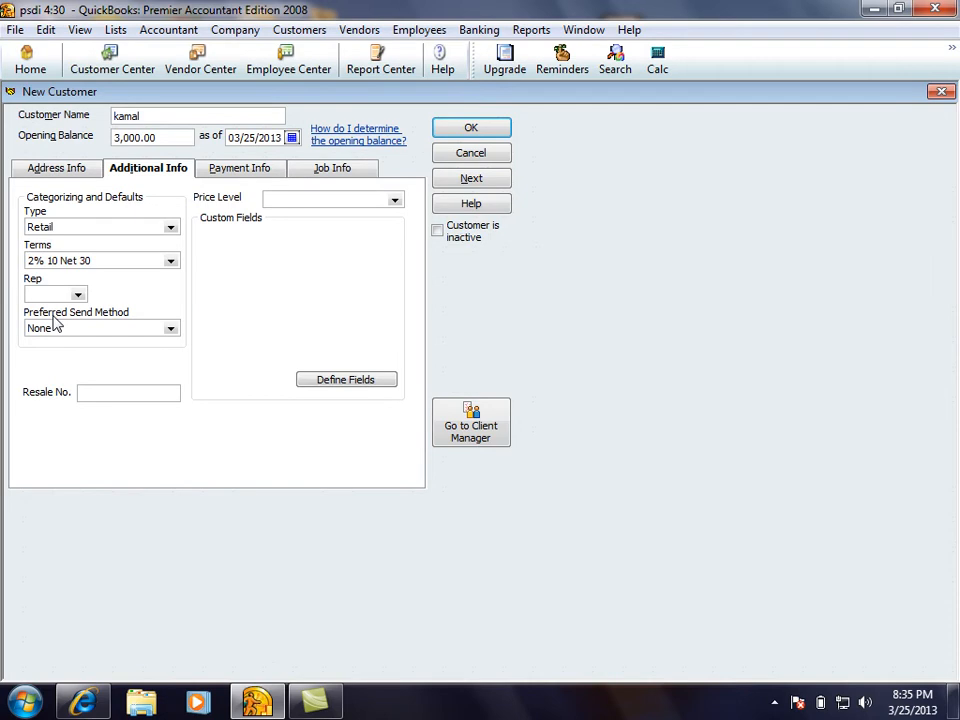
pyautogui.click(40, 293)
pyautogui.click(163, 111)
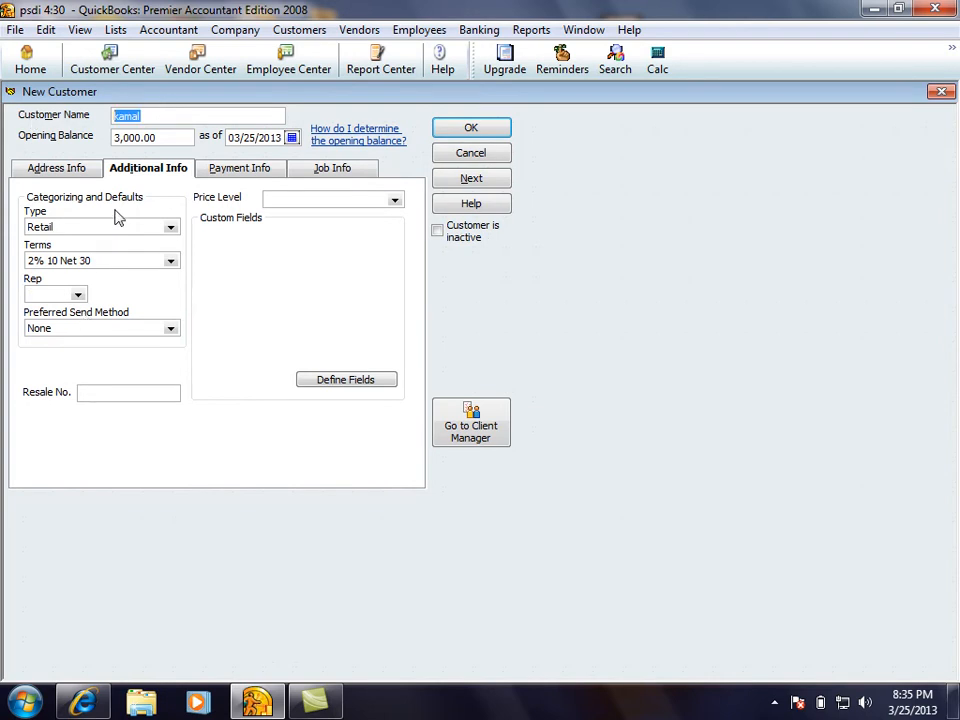
pyautogui.click(72, 295)
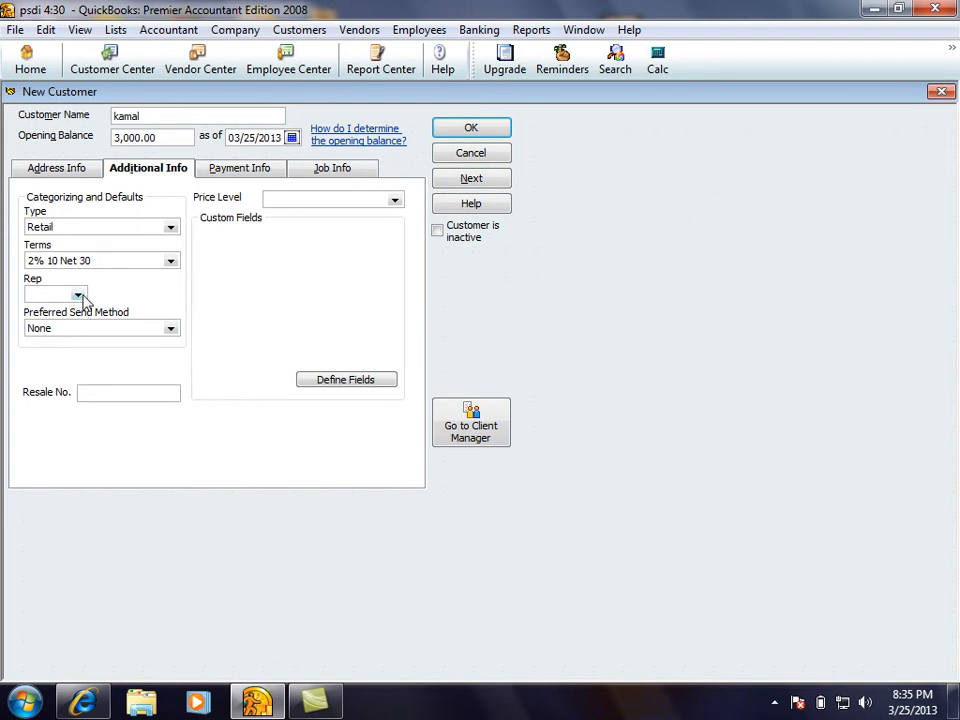
pyautogui.click(78, 296)
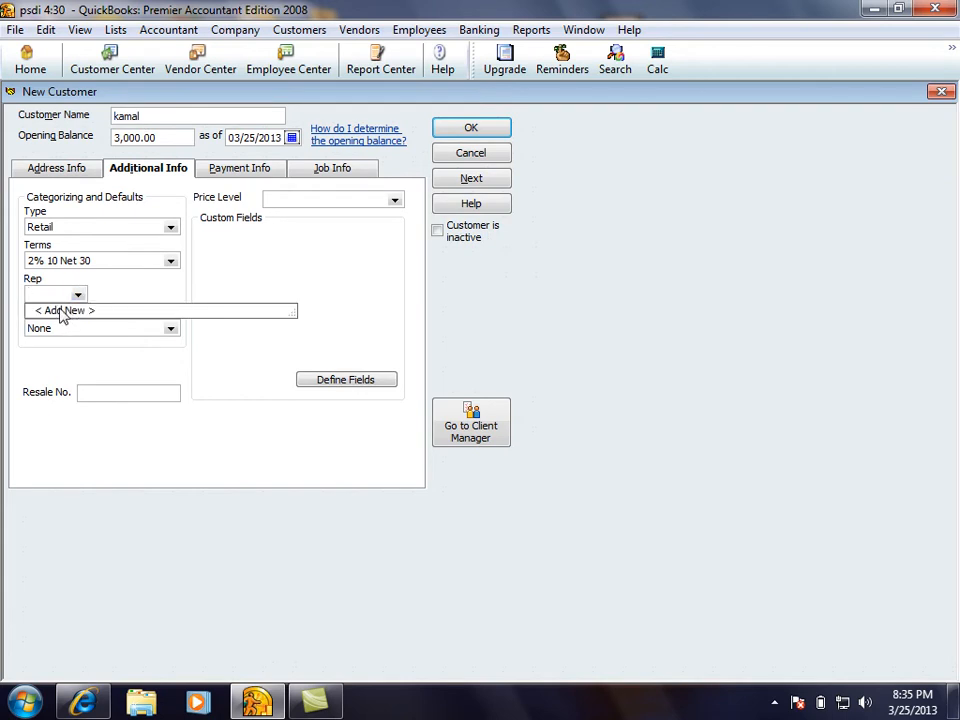
# Add a new sales rep by name and quick-add it as a Vendor
pyautogui.click(62, 311)
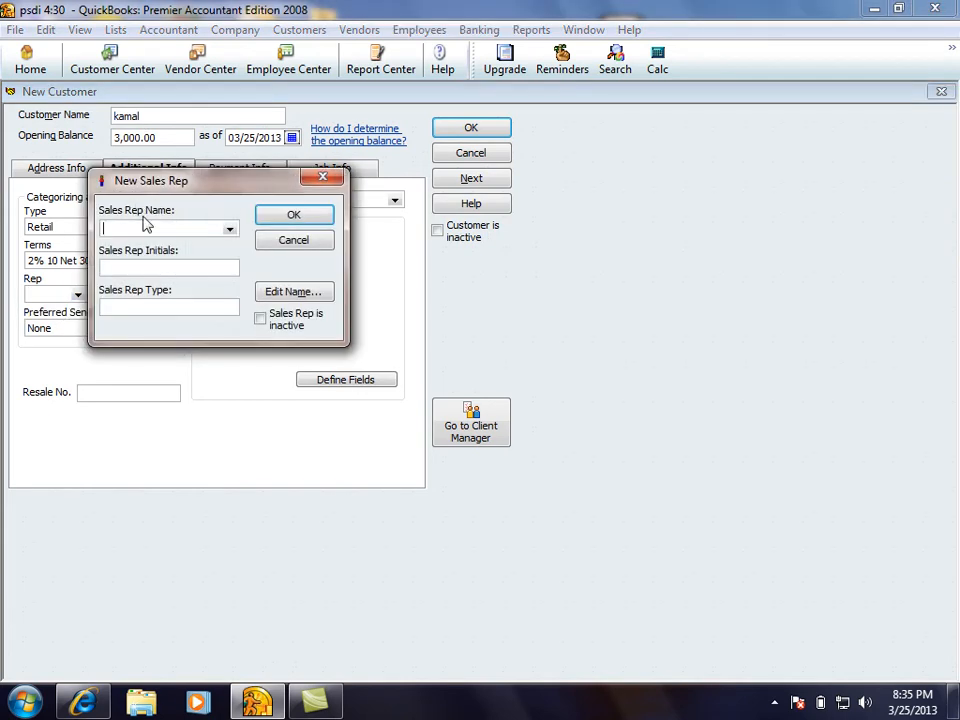
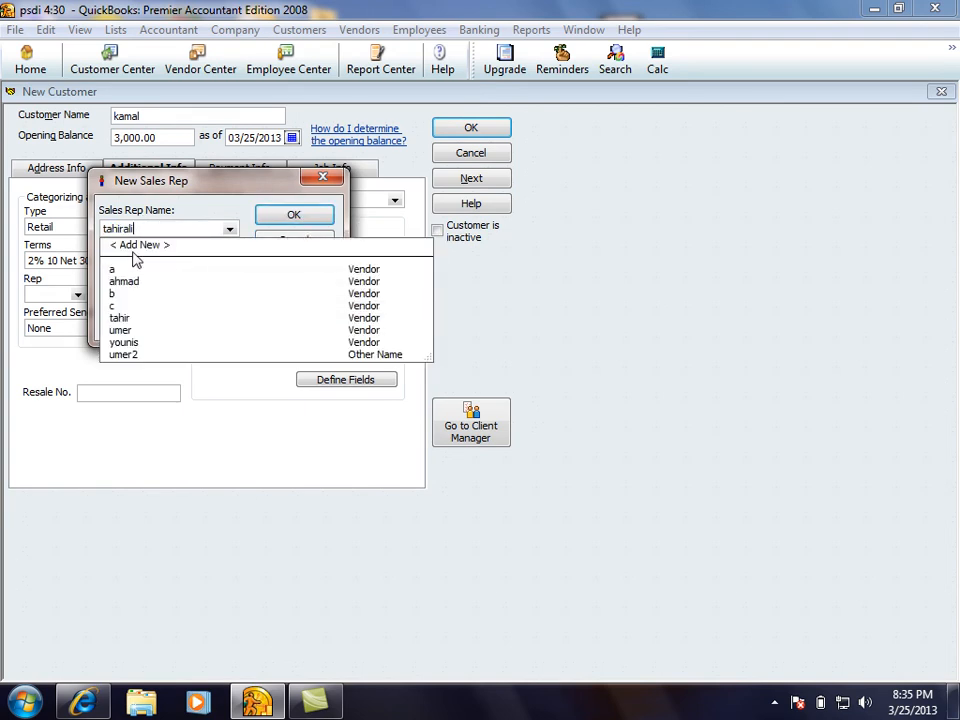
pyautogui.click(133, 250)
pyautogui.click(402, 299)
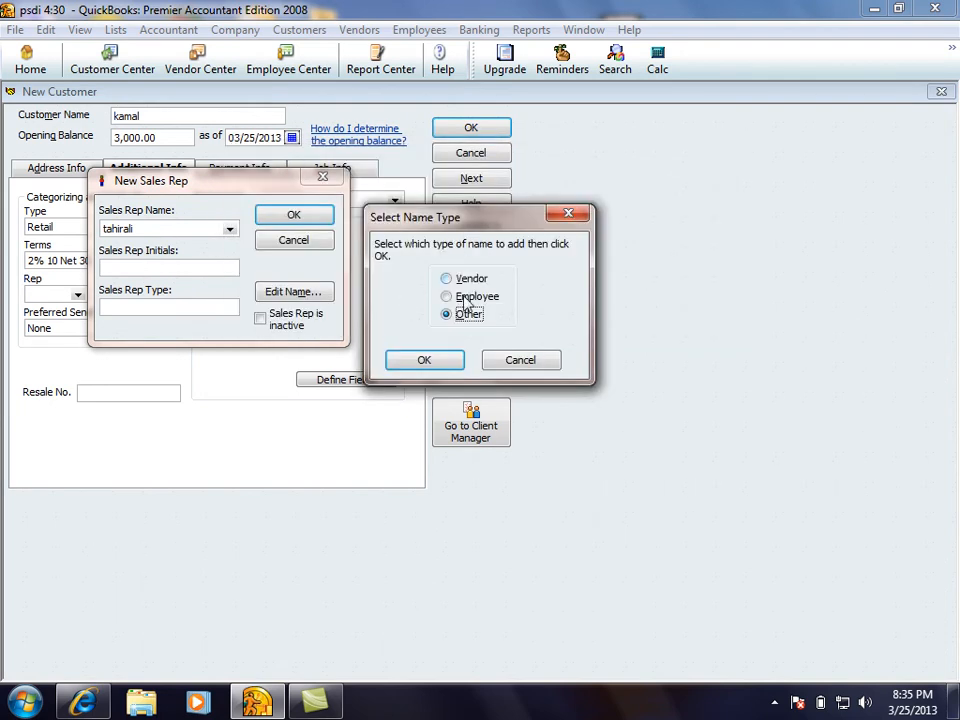
pyautogui.click(461, 300)
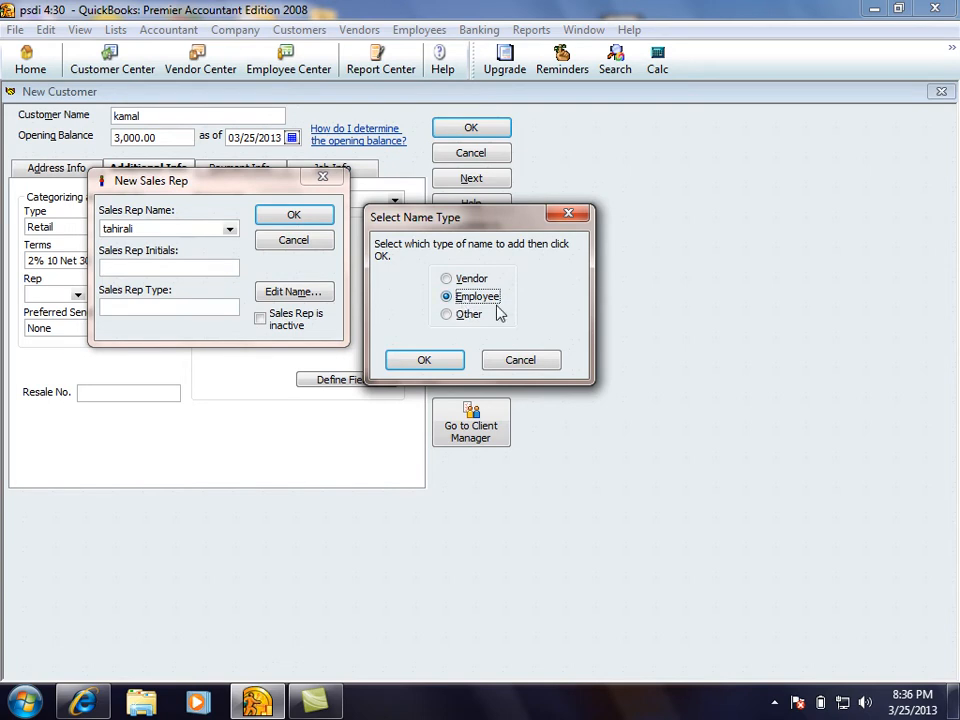
pyautogui.click(489, 280)
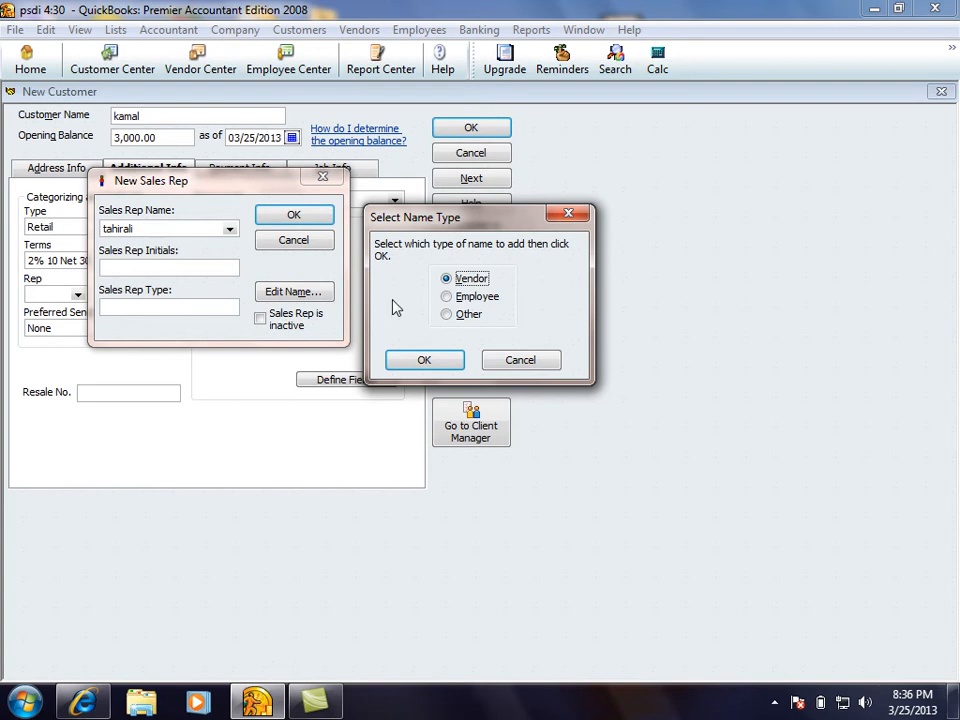
pyautogui.click(476, 298)
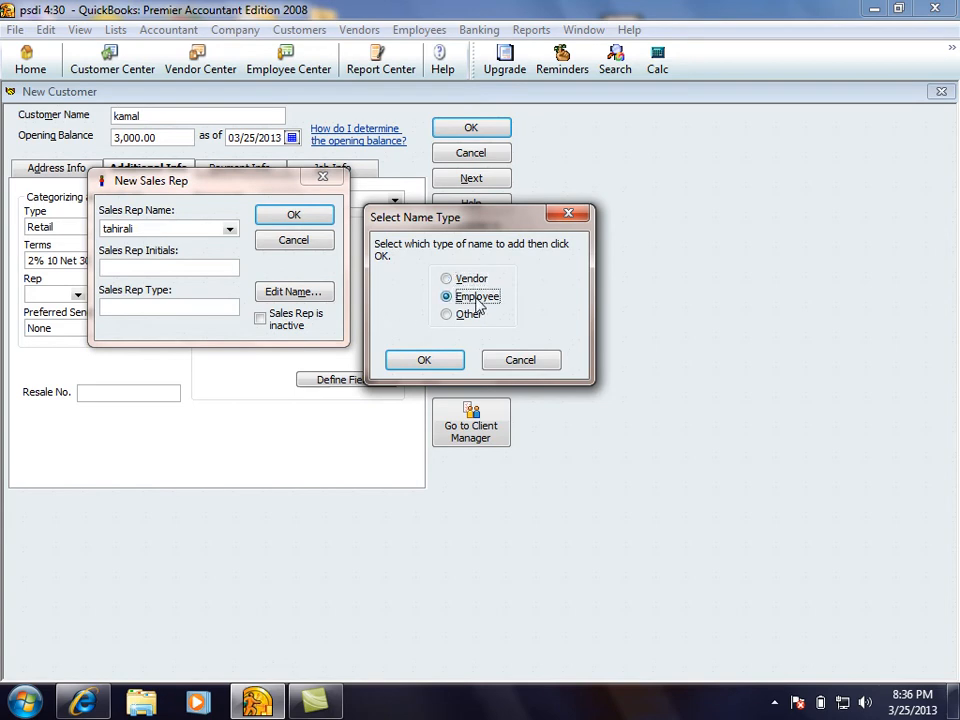
pyautogui.click(447, 278)
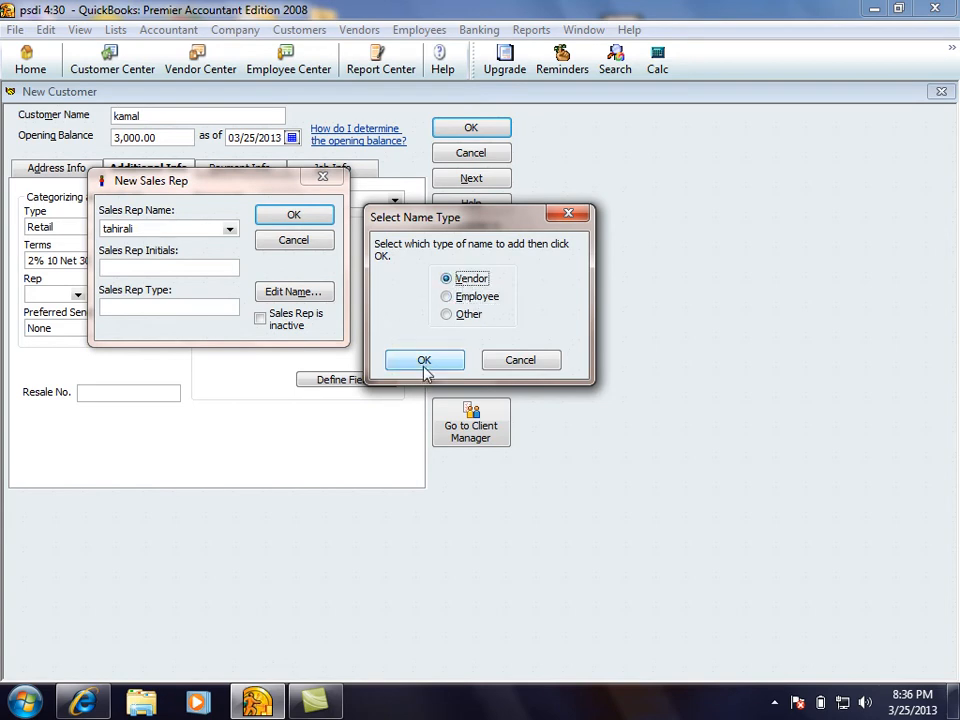
pyautogui.click(424, 360)
# Confirm the rep as a Vendor with initials ta and save it
pyautogui.click(120, 229)
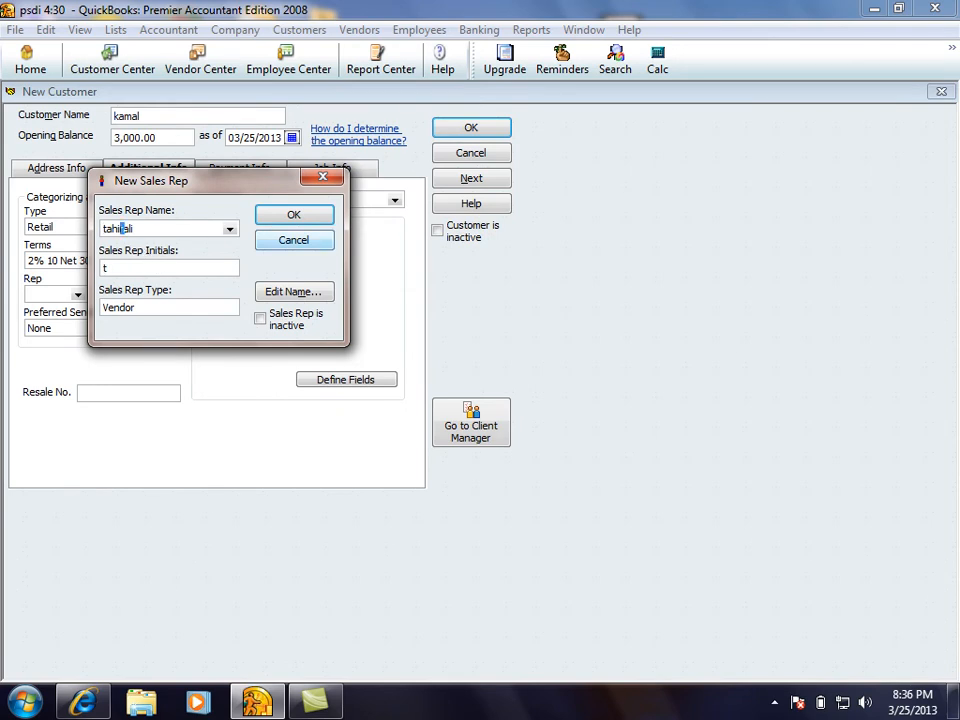
pyautogui.click(308, 248)
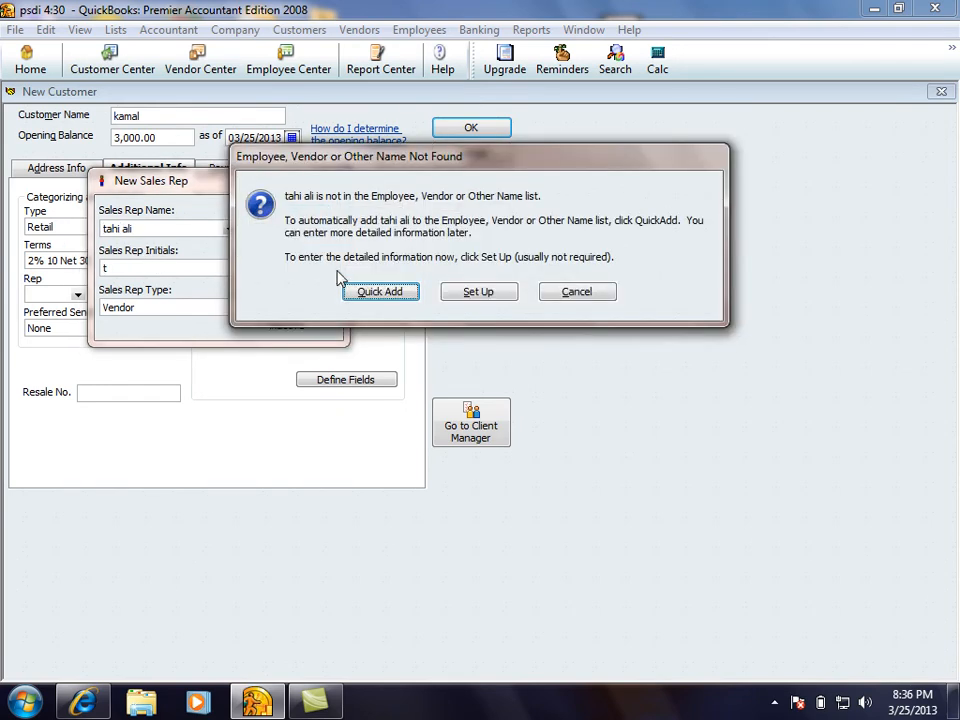
pyautogui.click(369, 290)
pyautogui.click(467, 280)
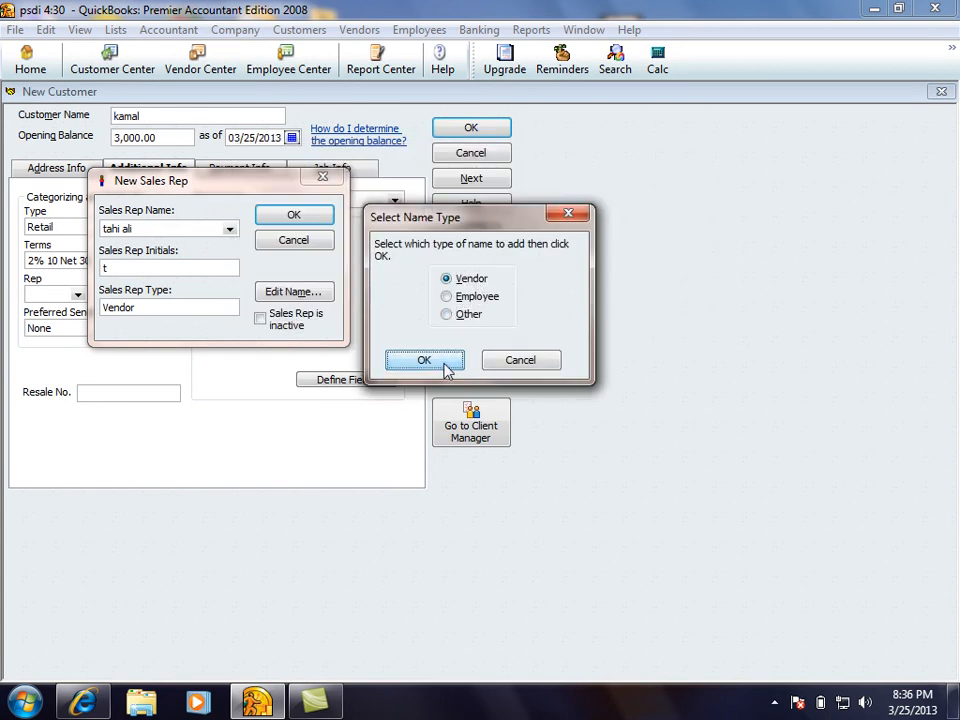
pyautogui.click(446, 366)
pyautogui.doubleClick(106, 267)
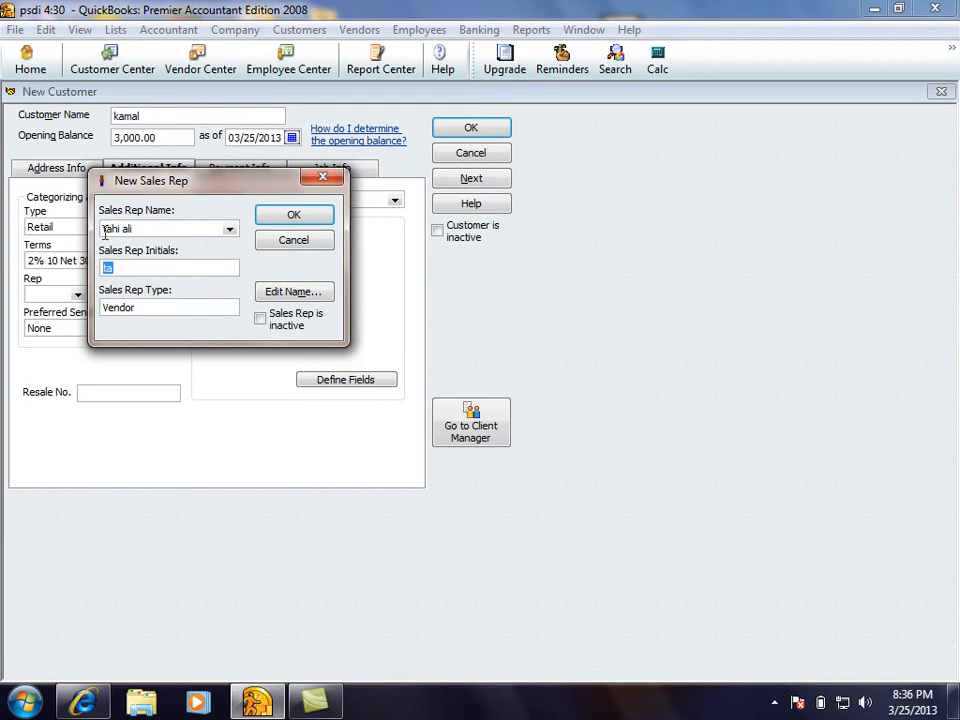
pyautogui.moveTo(128, 268); pyautogui.dragTo(79, 271)
pyautogui.click(272, 221)
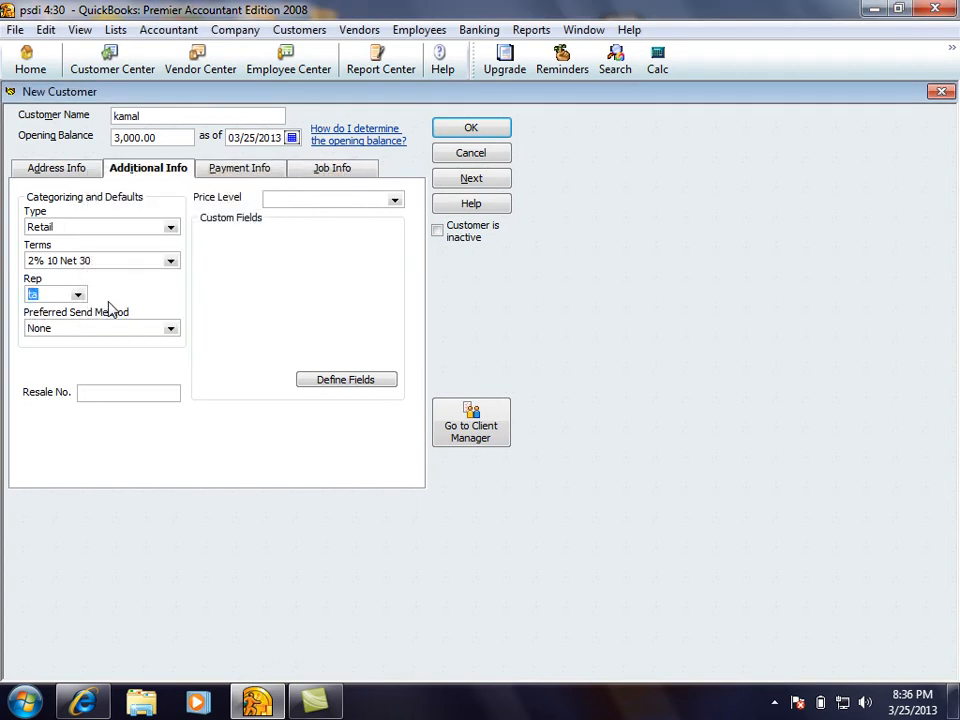
# Keep ta as the rep and set the preferred send method to Mail
pyautogui.click(77, 295)
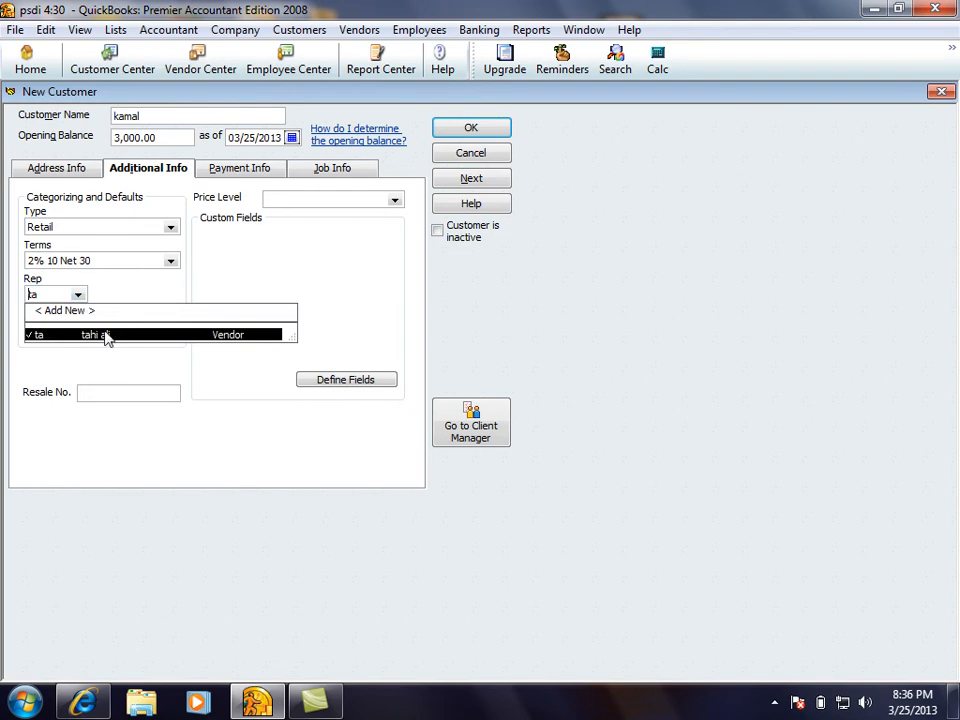
pyautogui.click(78, 296)
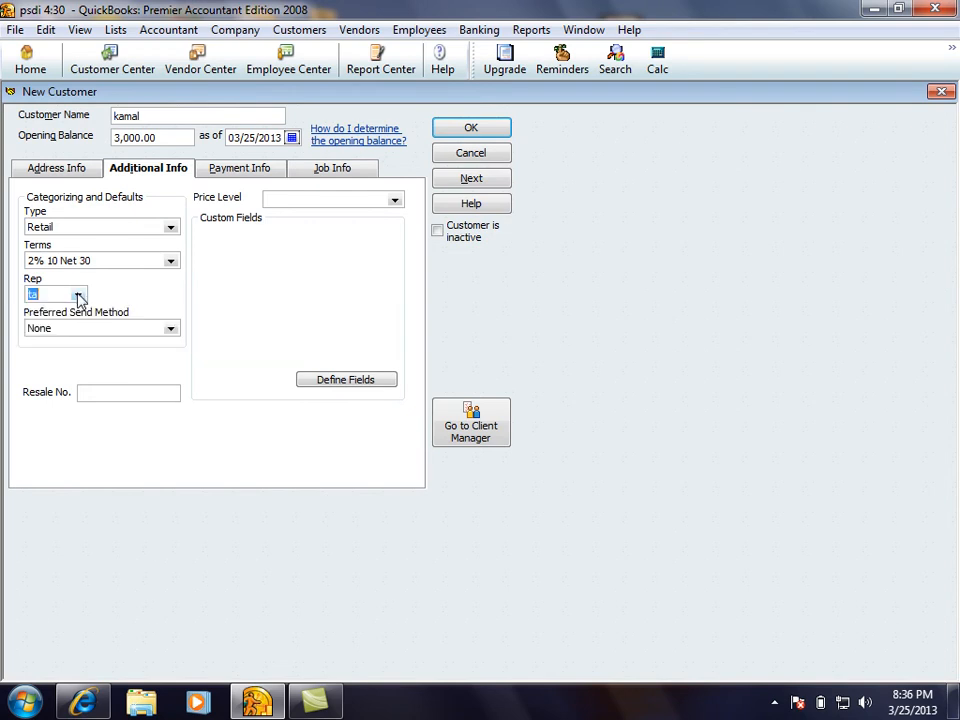
pyautogui.doubleClick(148, 117)
pyautogui.click(62, 294)
pyautogui.click(170, 331)
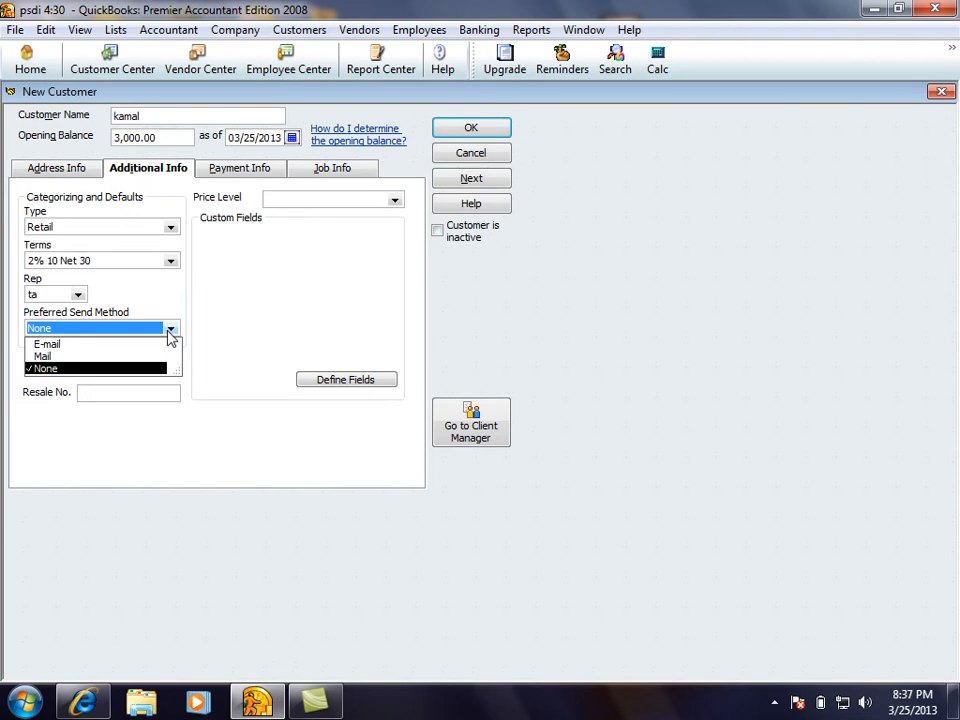
pyautogui.click(49, 359)
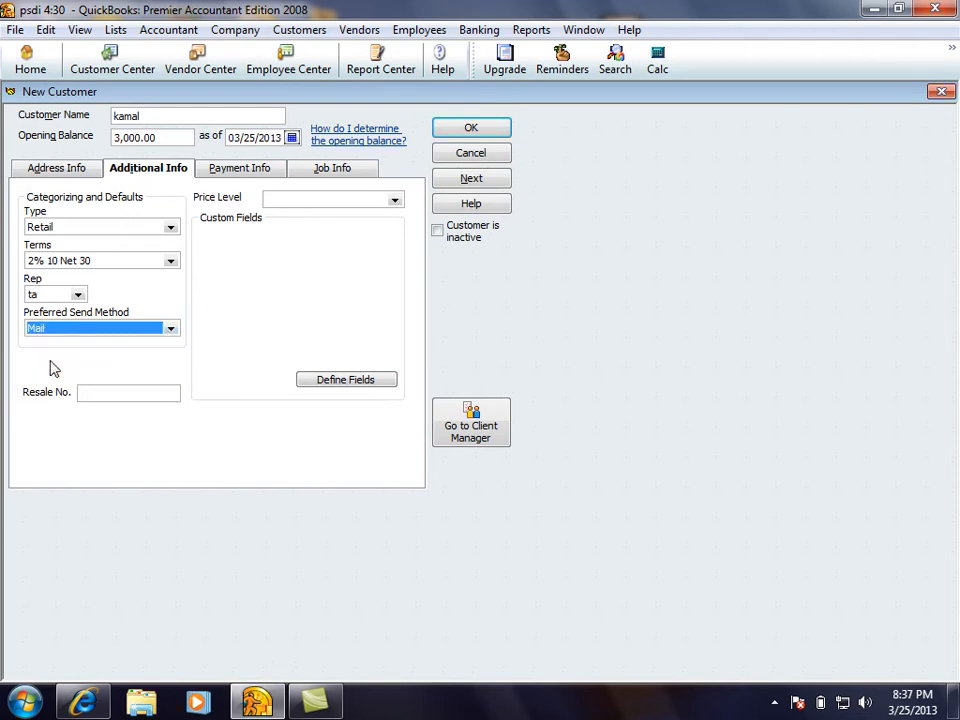
pyautogui.click(86, 393)
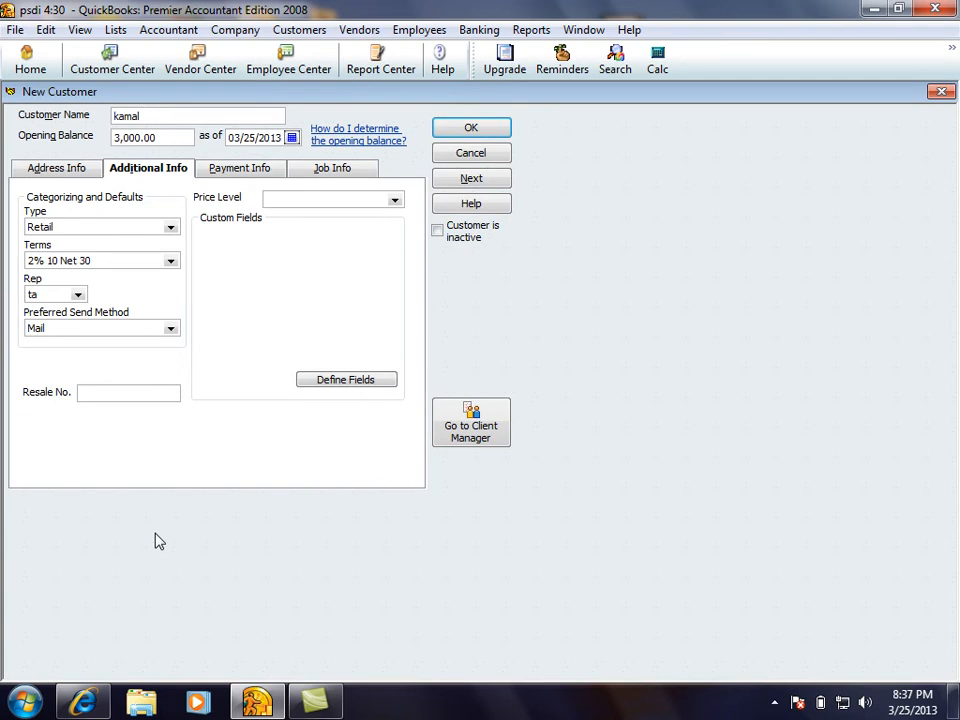
pyautogui.click(134, 396)
# Check the Price Level list and close it without choosing a level
pyautogui.doubleClick(163, 116)
pyautogui.click(394, 200)
pyautogui.click(257, 278)
# Create 'price level 1' with all items marked at their standard prices
pyautogui.click(396, 202)
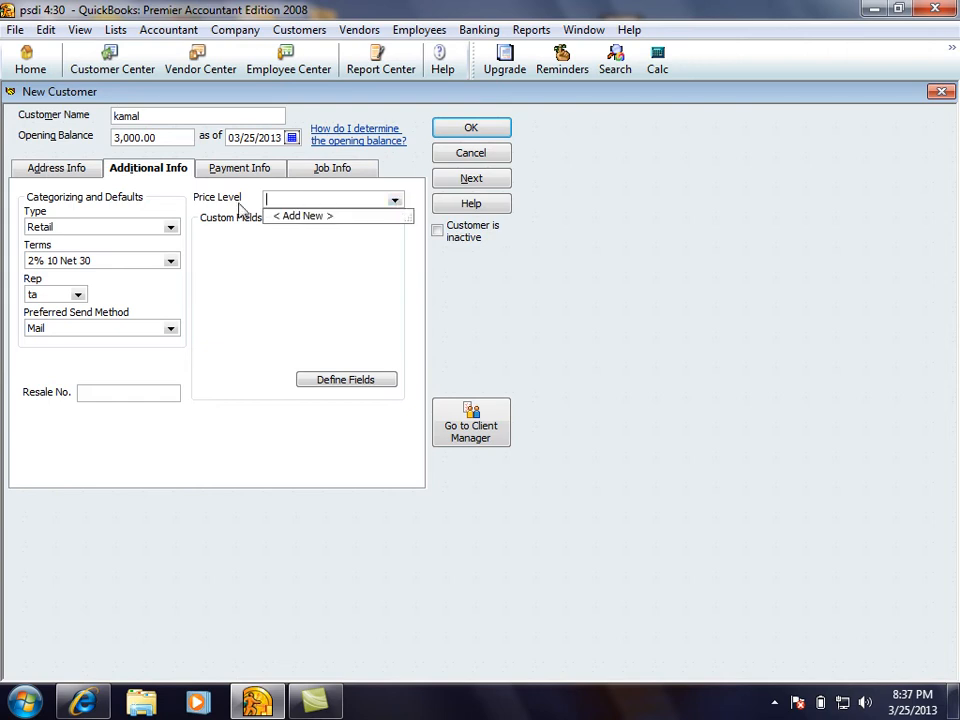
pyautogui.click(307, 216)
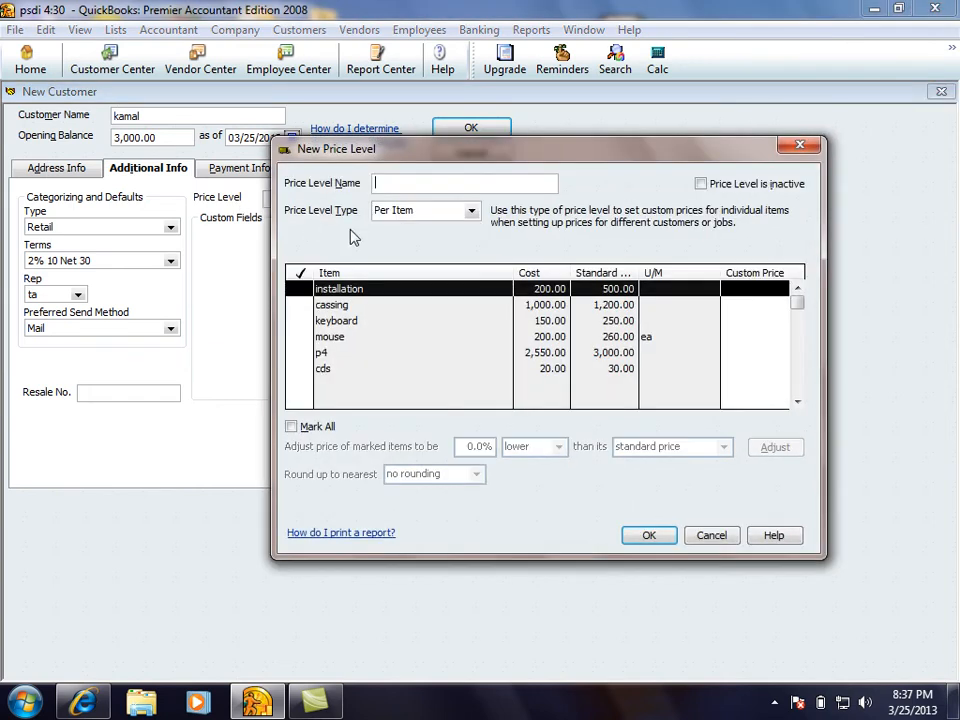
pyautogui.write('price level 1')
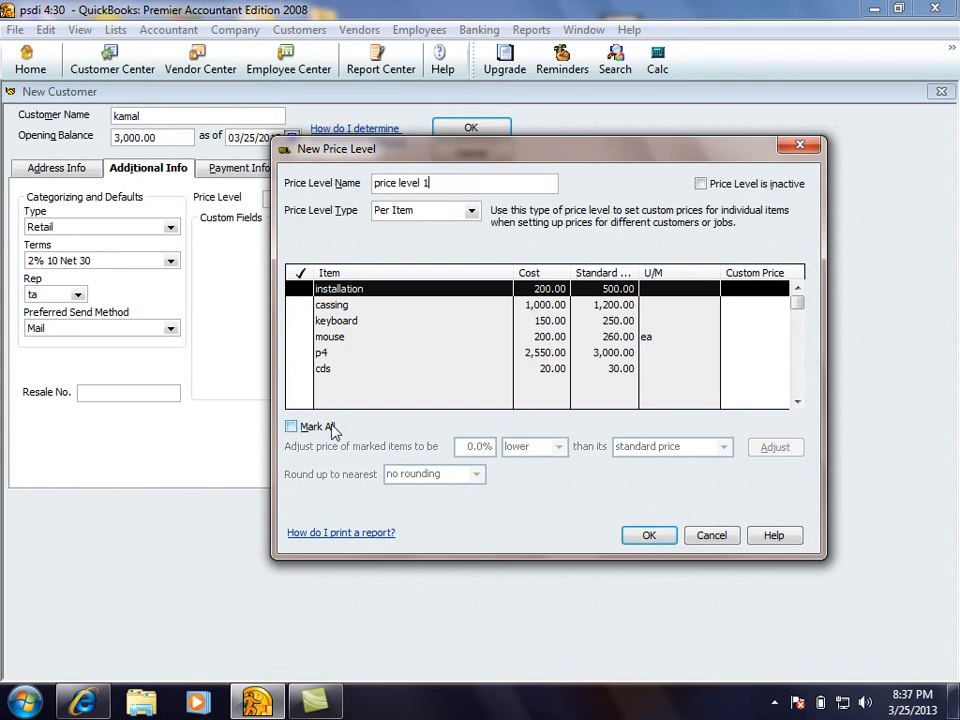
pyautogui.click(291, 427)
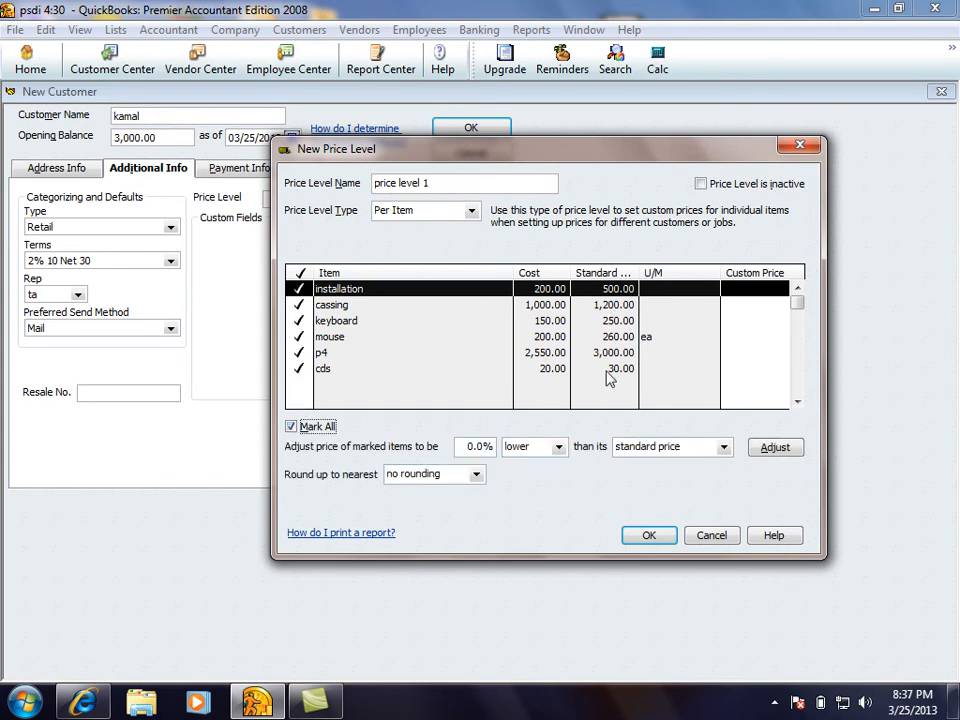
pyautogui.moveTo(463, 188); pyautogui.dragTo(339, 182)
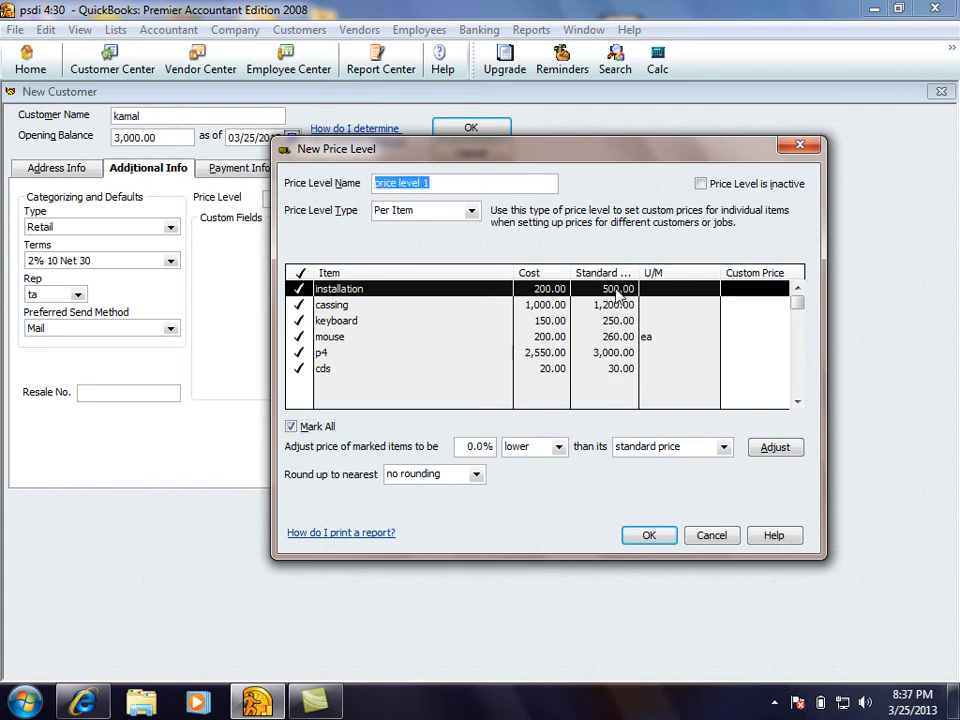
pyautogui.click(776, 449)
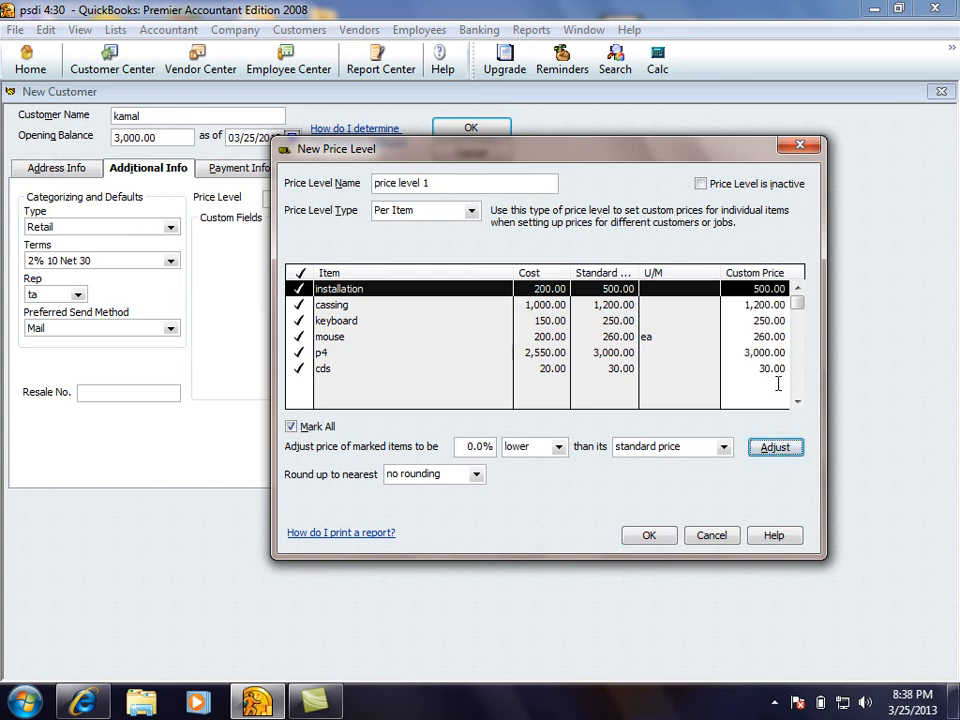
pyautogui.click(650, 537)
pyautogui.click(393, 201)
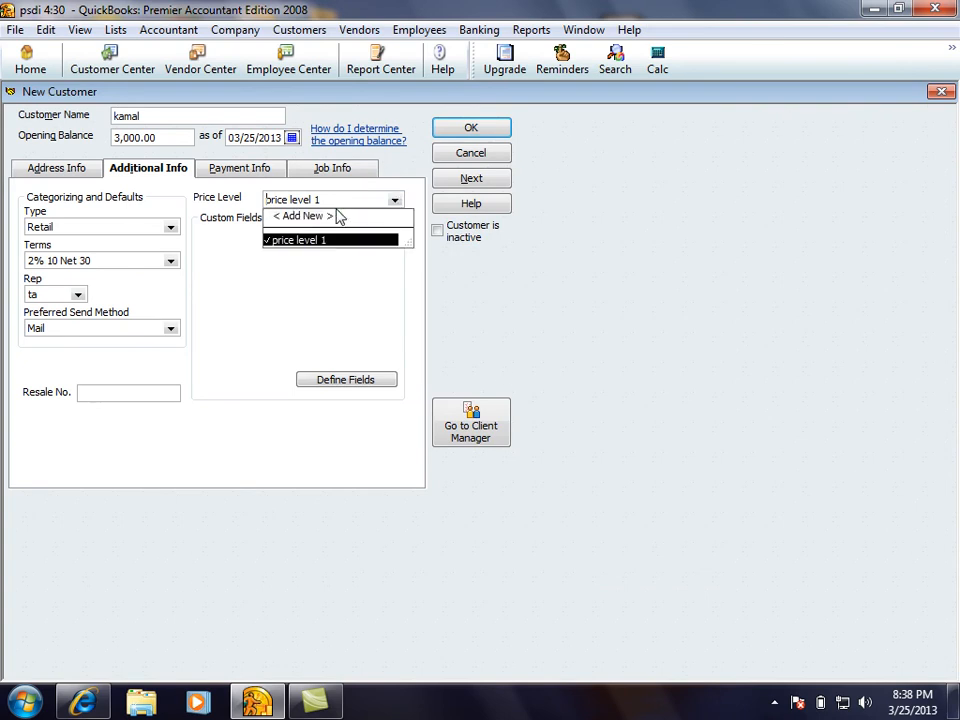
# Start a new price level named 'price level 2' with all items marked
pyautogui.click(310, 217)
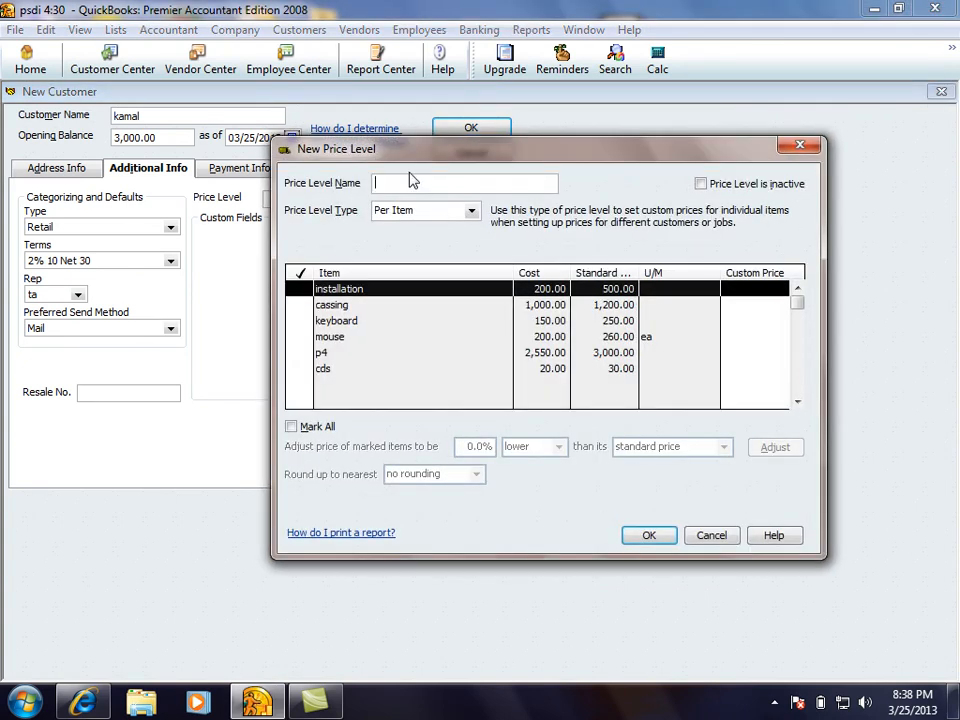
pyautogui.write('price level 2')
pyautogui.click(291, 426)
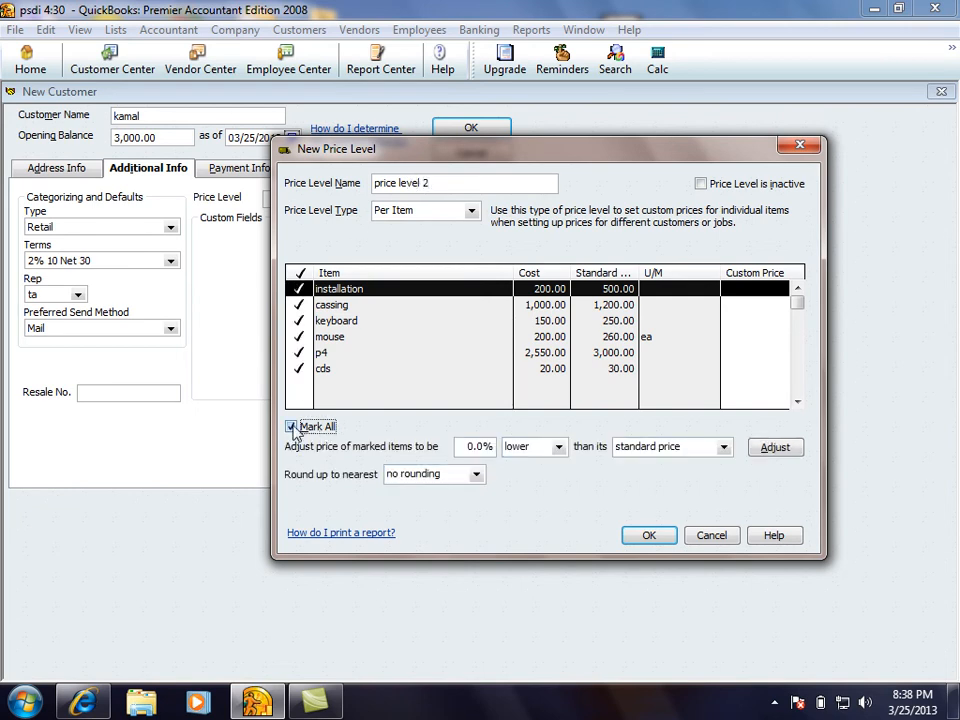
pyautogui.click(773, 293)
pyautogui.click(770, 308)
pyautogui.click(770, 325)
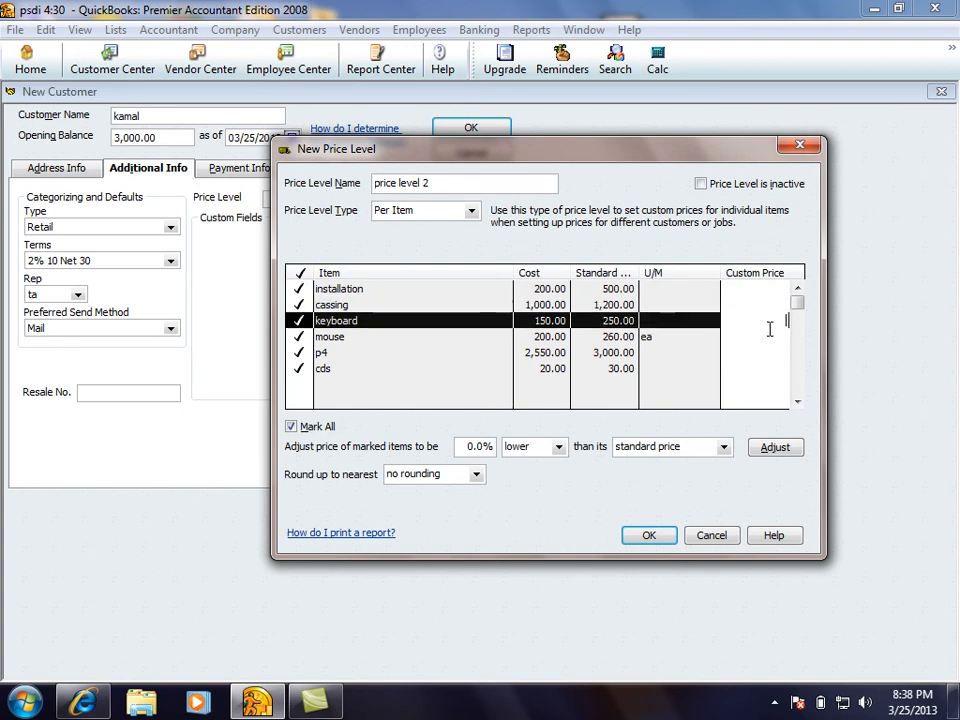
pyautogui.click(766, 289)
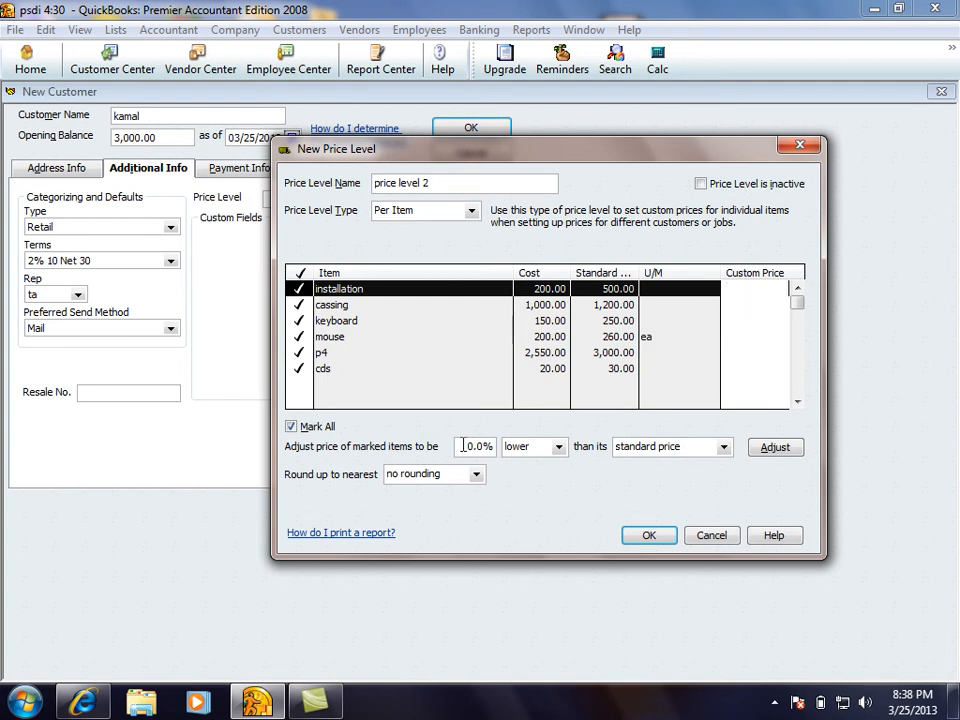
# Adjust the marked items to 10% lower than standard price and save the level
pyautogui.moveTo(469, 447); pyautogui.dragTo(538, 447)
pyautogui.write('10')
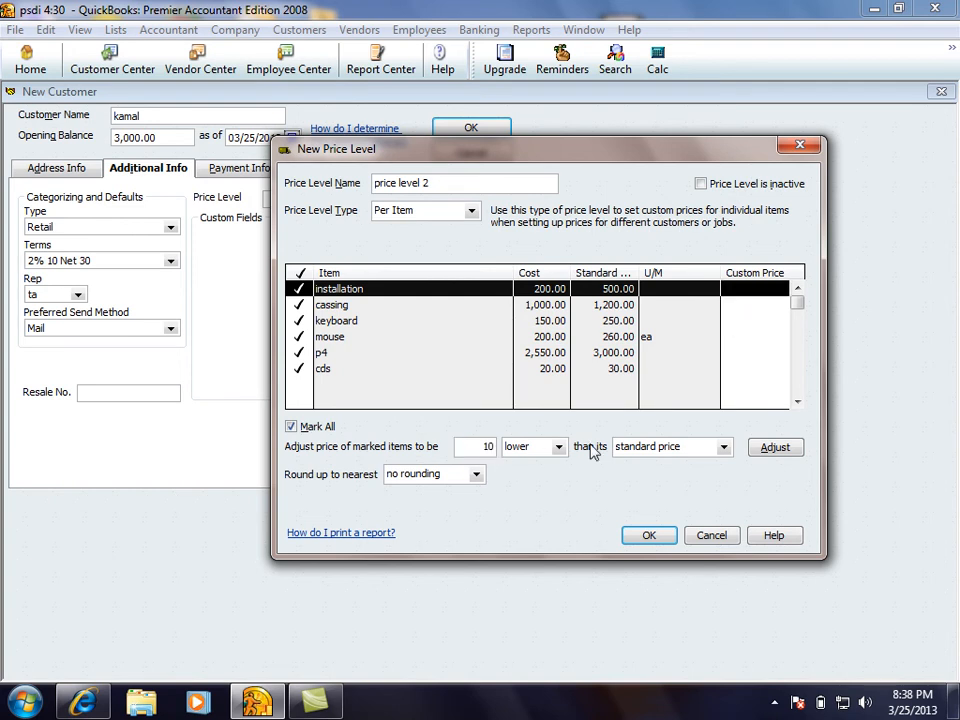
pyautogui.write('%')
pyautogui.click(558, 448)
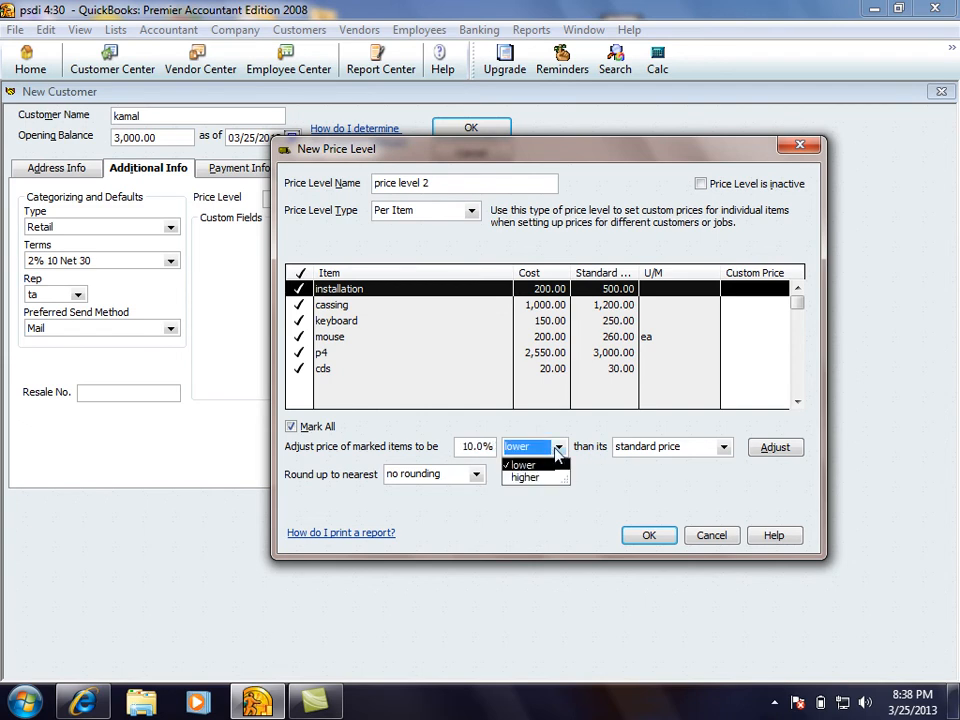
pyautogui.click(556, 448)
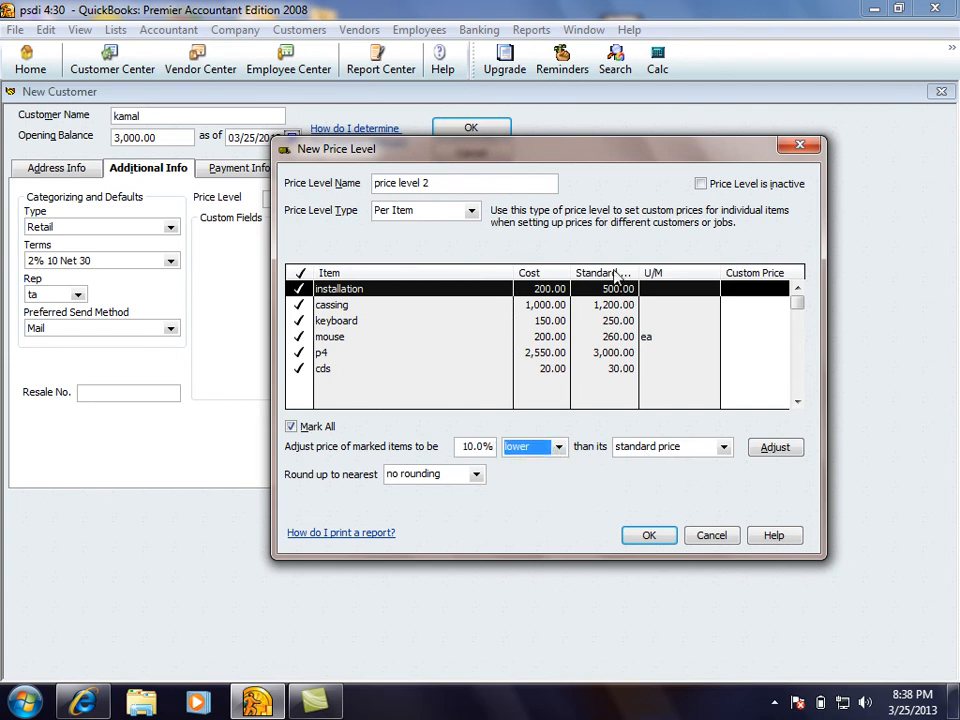
pyautogui.click(723, 450)
pyautogui.click(642, 598)
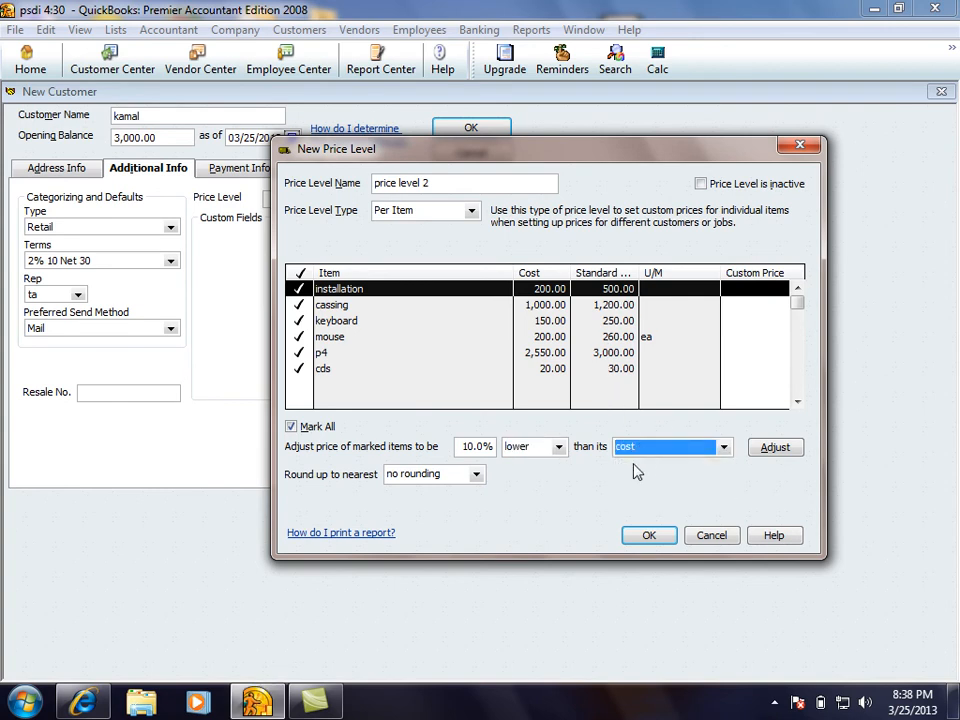
pyautogui.click(705, 450)
pyautogui.click(690, 464)
pyautogui.click(772, 448)
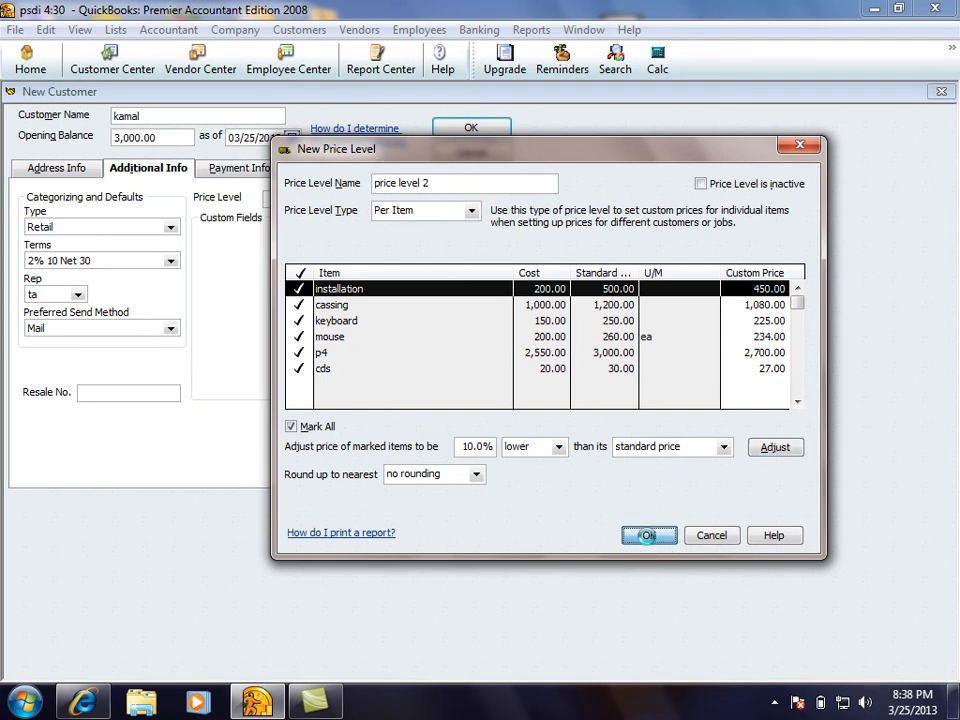
pyautogui.click(648, 535)
# Keep price level 2 for the customer and bring up the Define Fields dialog
pyautogui.click(395, 201)
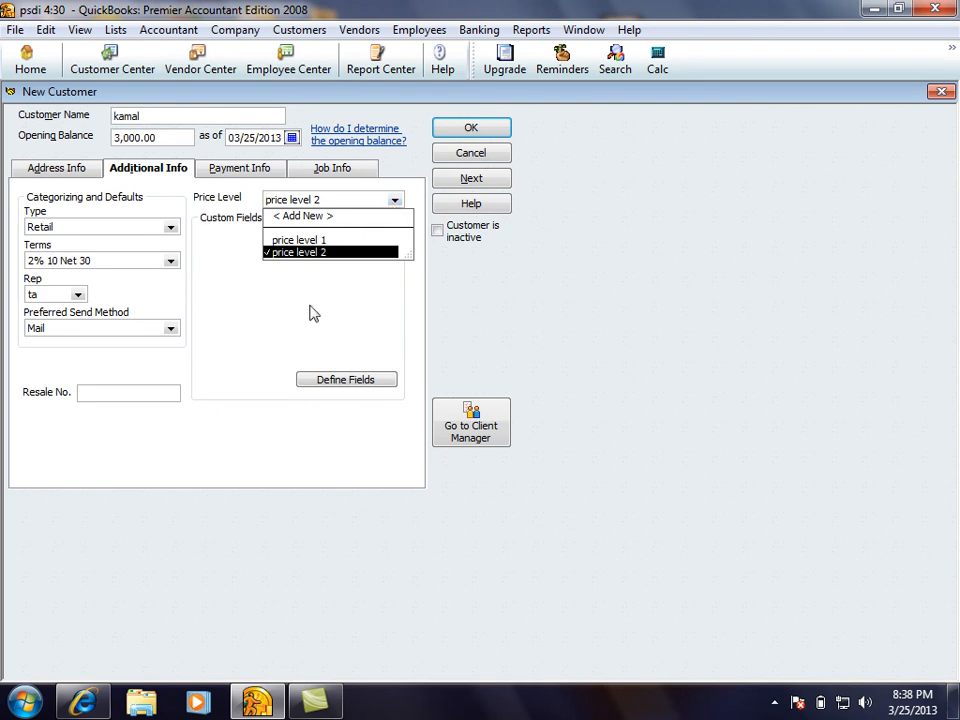
pyautogui.click(279, 294)
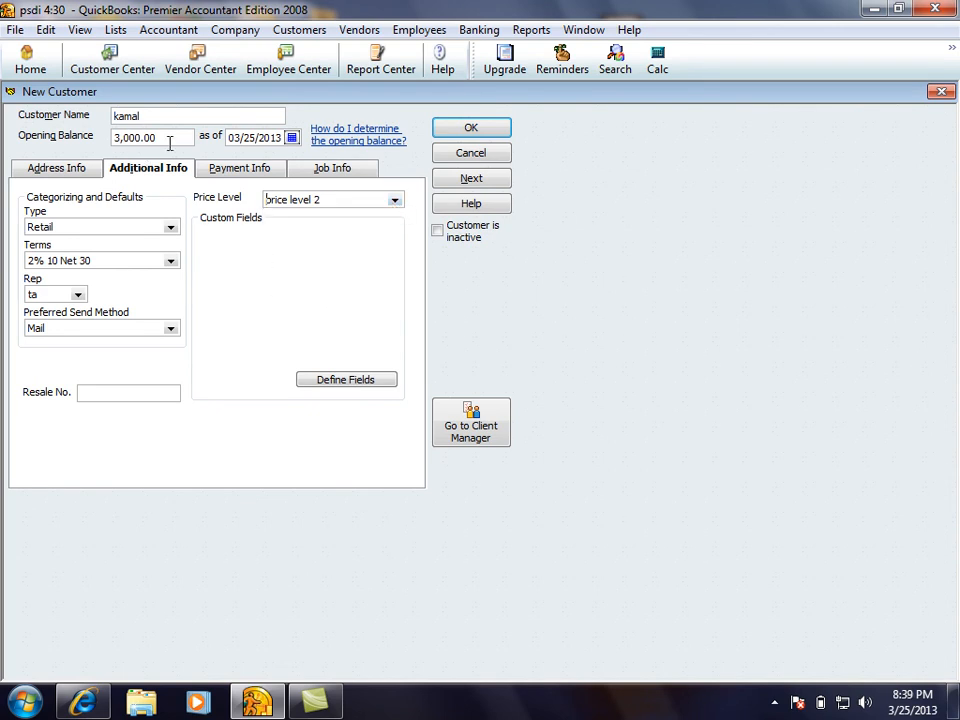
pyautogui.moveTo(324, 200); pyautogui.dragTo(237, 207)
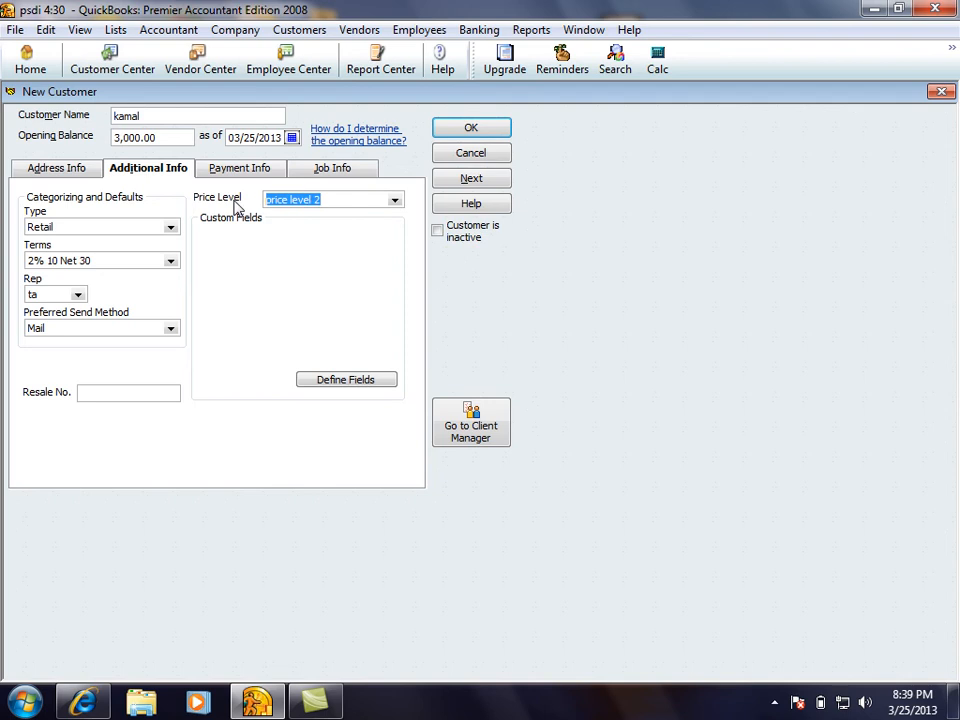
pyautogui.click(396, 202)
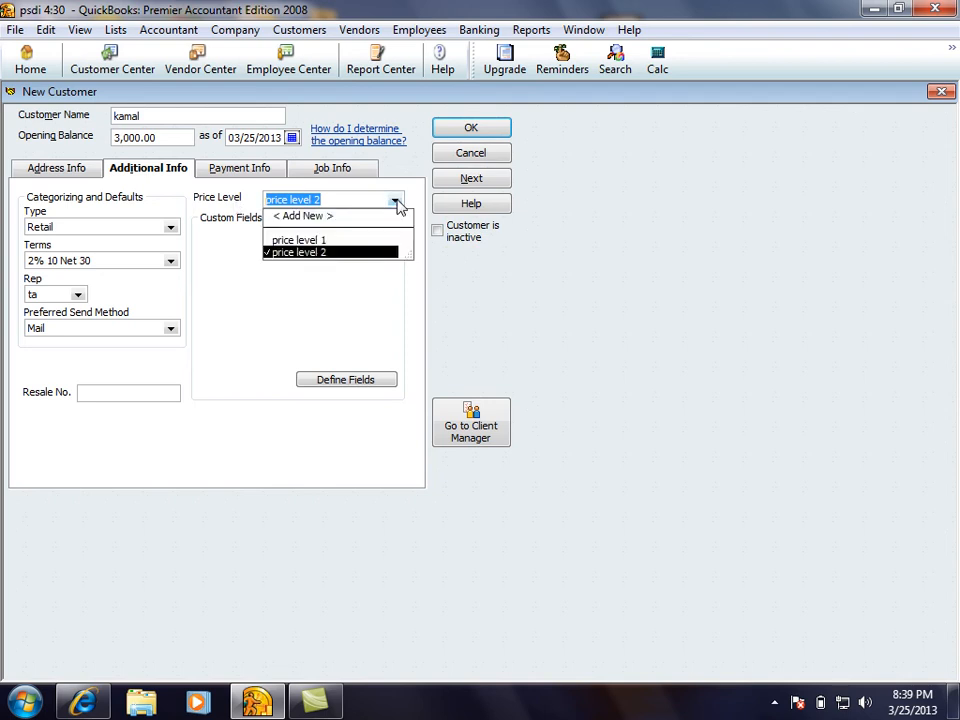
pyautogui.click(298, 253)
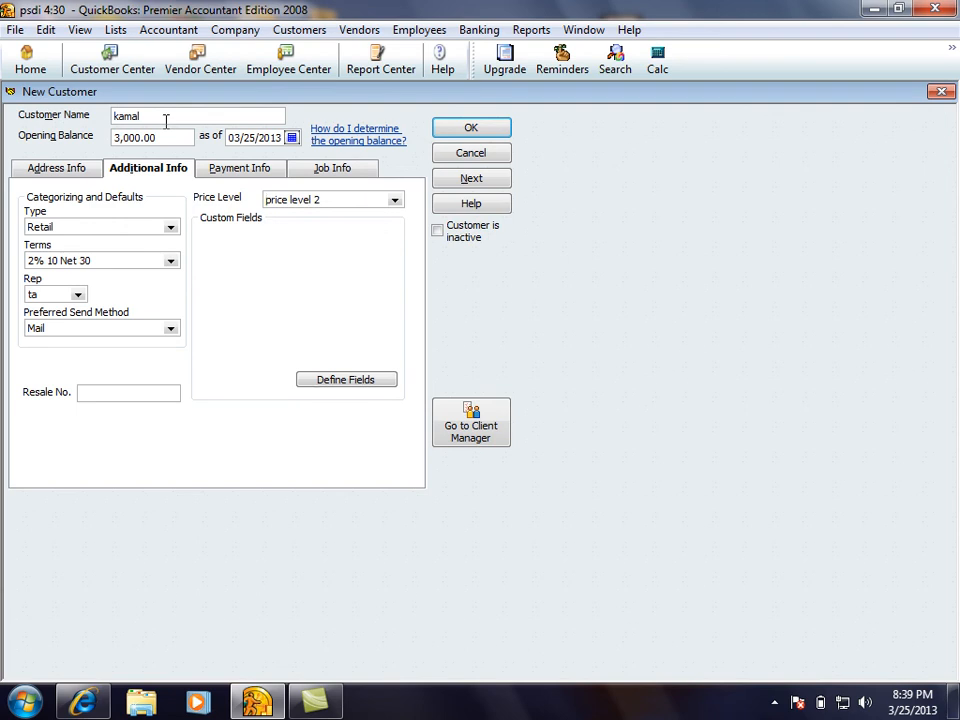
pyautogui.click(334, 386)
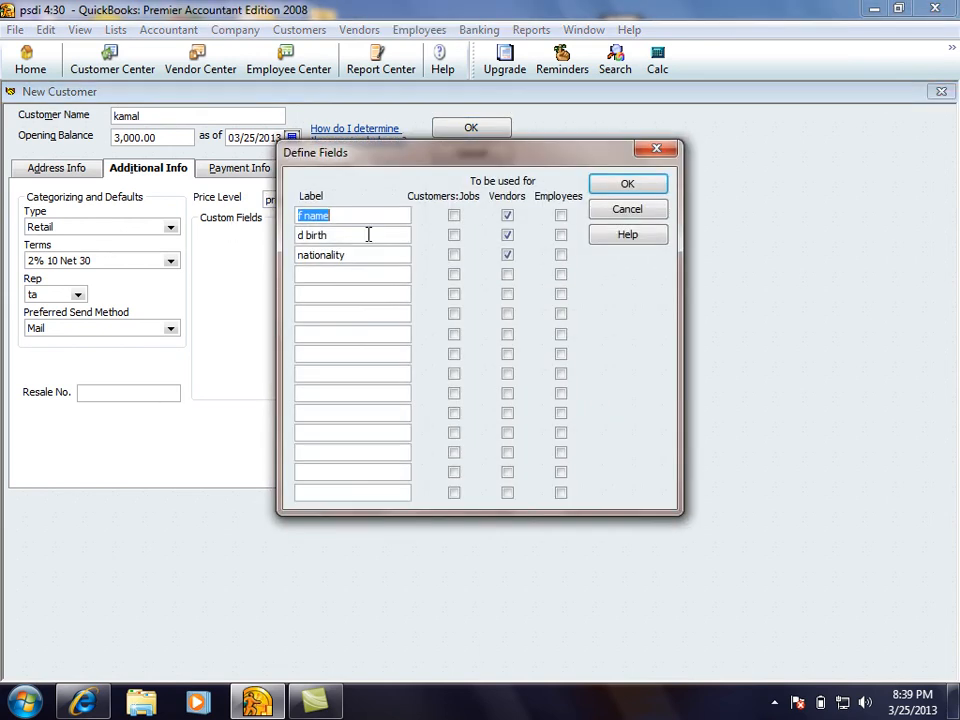
# Apply the f name, d birth and nationality custom fields to customers, then view payment details
pyautogui.click(454, 216)
pyautogui.click(454, 235)
pyautogui.click(454, 255)
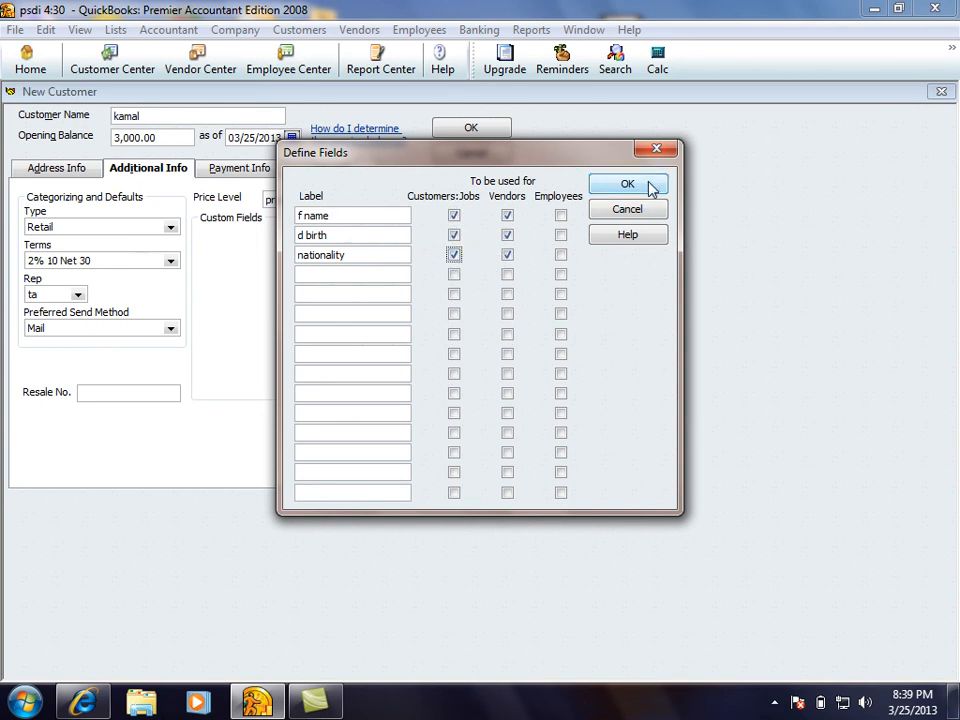
pyautogui.click(616, 190)
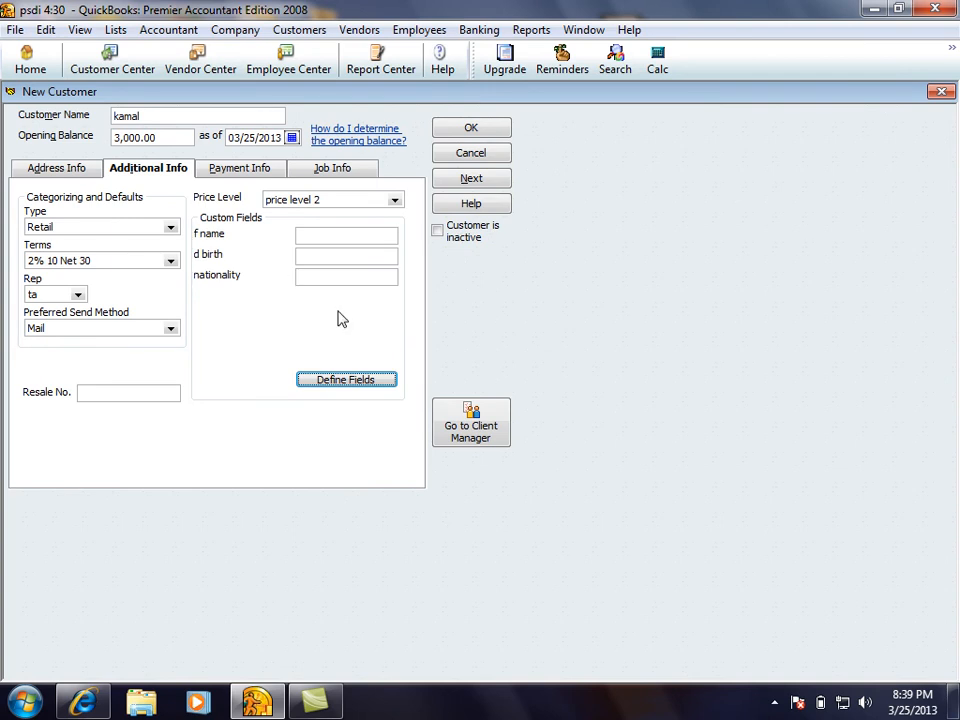
pyautogui.click(225, 172)
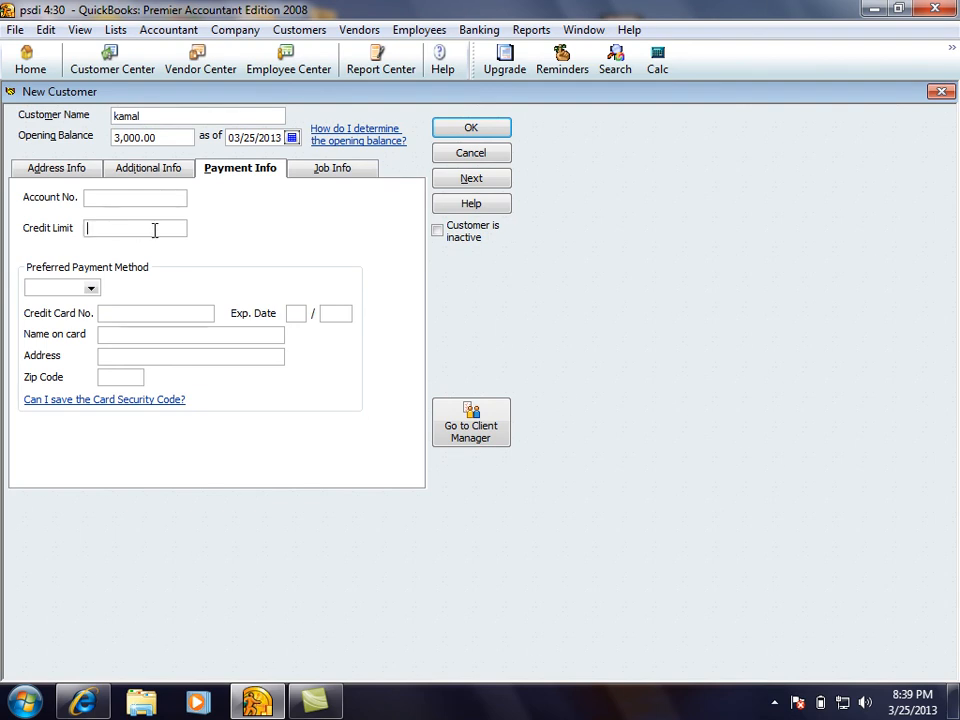
# Leave preferred payment method and credit card number blank and show the job information
pyautogui.click(90, 288)
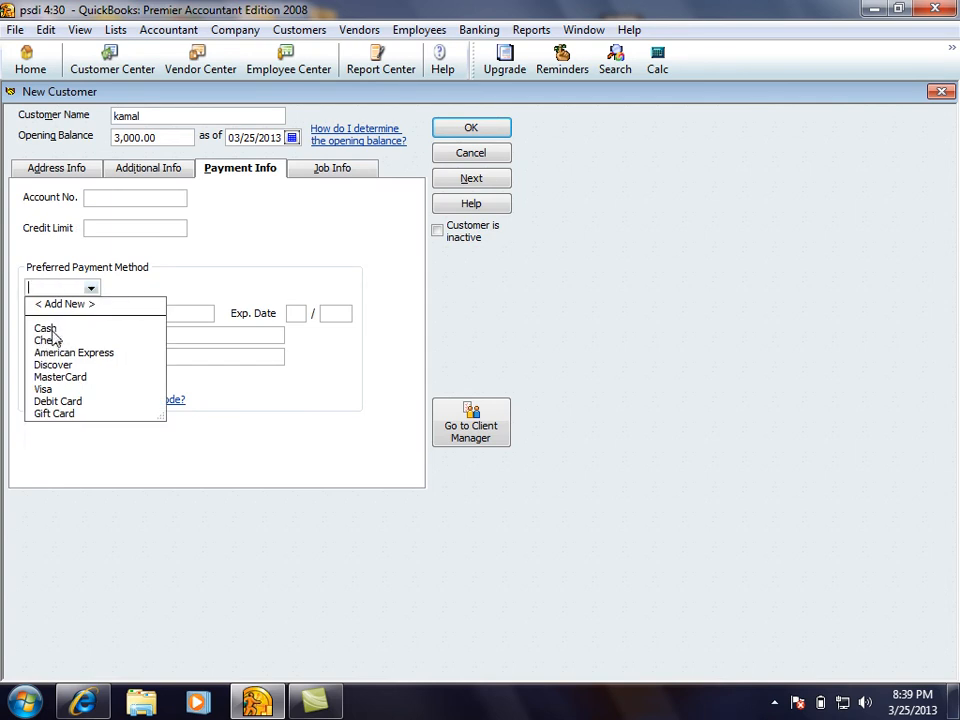
pyautogui.click(91, 289)
pyautogui.click(117, 313)
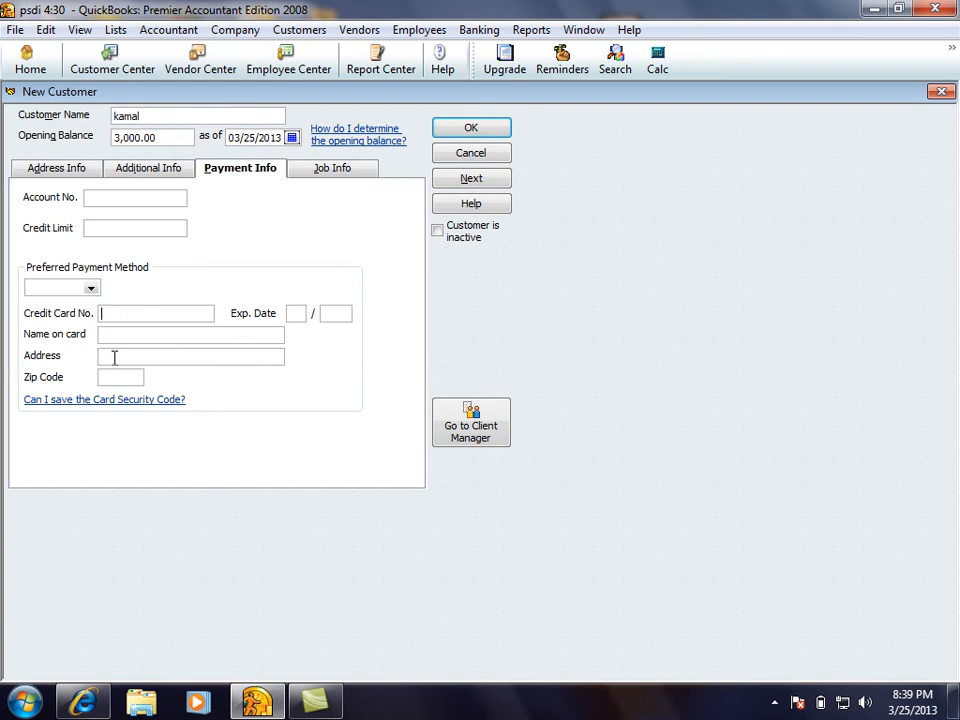
pyautogui.click(318, 175)
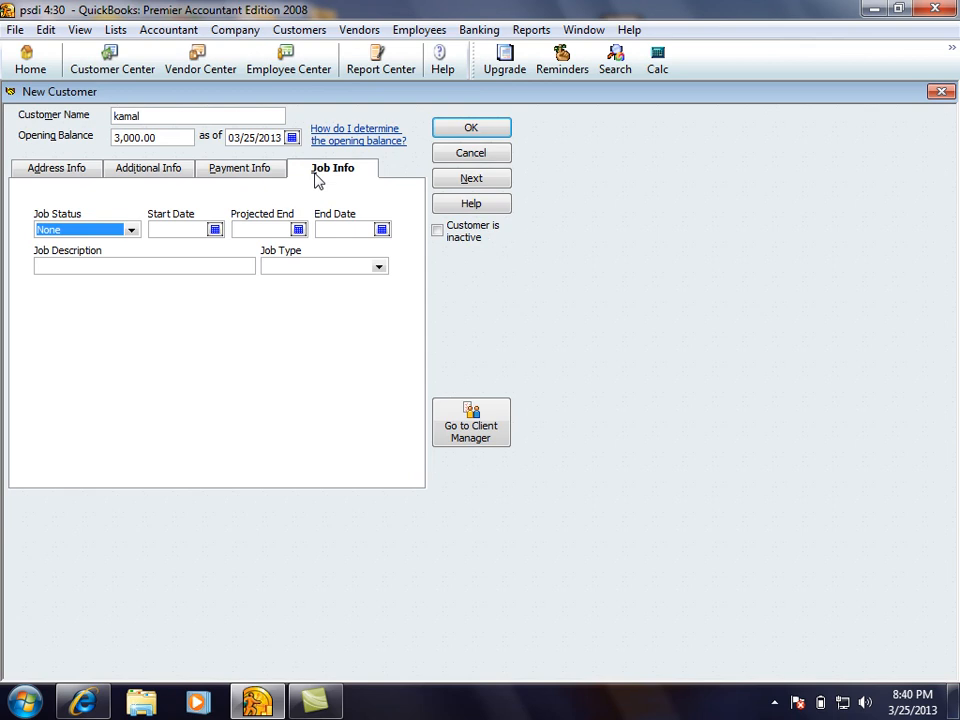
# Set the job status to Awarded after trying Pending and In progress
pyautogui.click(132, 230)
pyautogui.click(54, 260)
pyautogui.click(131, 233)
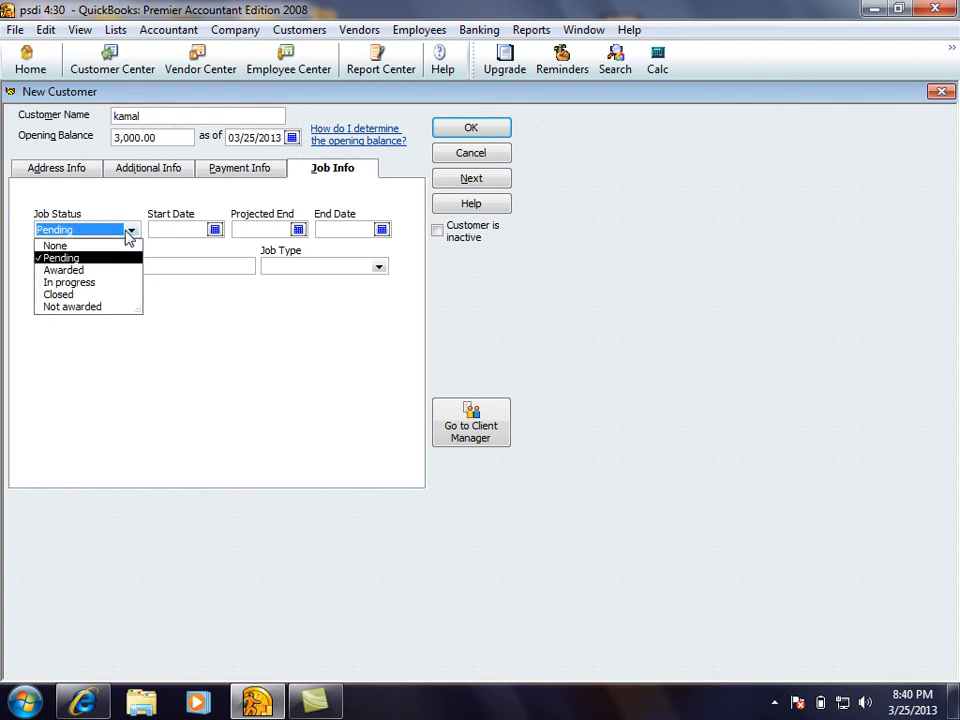
pyautogui.click(64, 270)
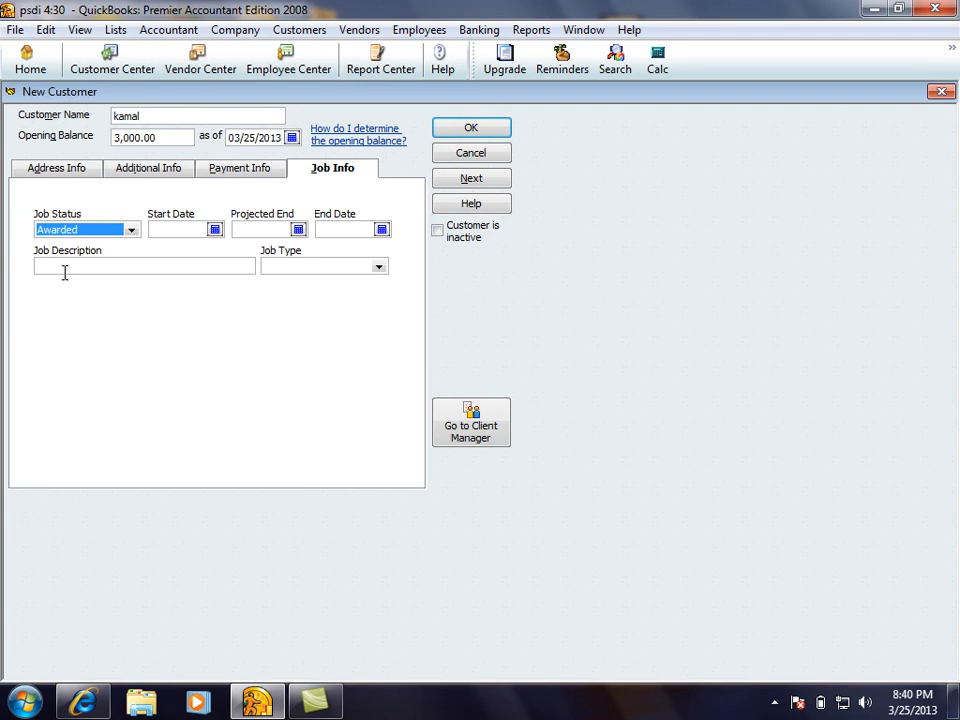
pyautogui.click(131, 230)
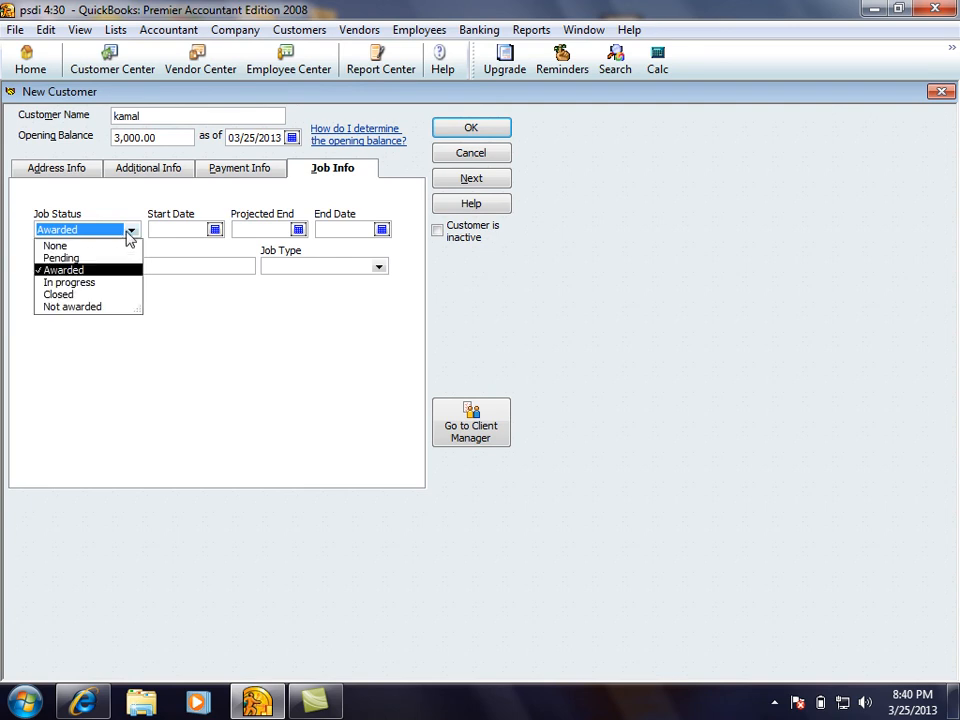
pyautogui.click(63, 282)
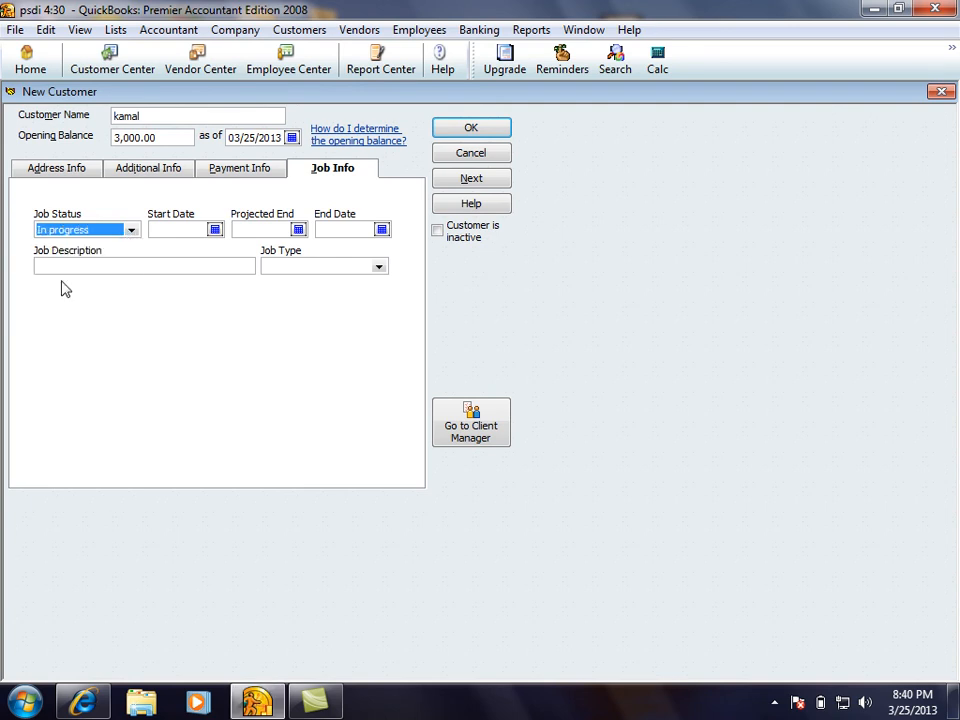
pyautogui.click(115, 231)
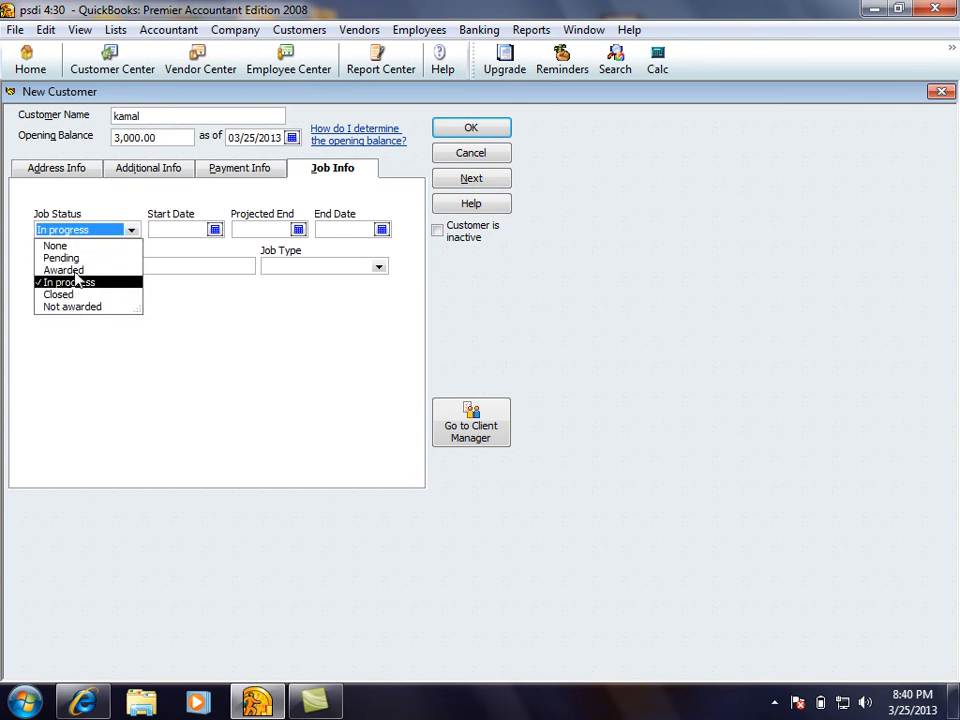
pyautogui.click(72, 270)
# Set the job start date to 03/26/2013 and the projected end to 03/30/2013
pyautogui.click(214, 230)
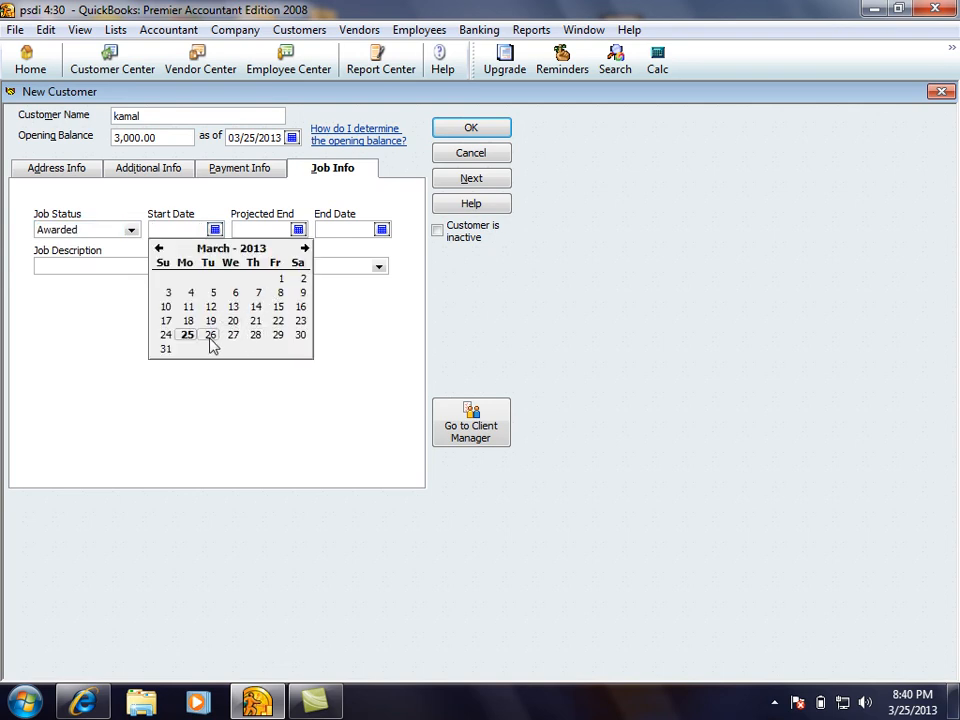
pyautogui.click(210, 335)
pyautogui.click(298, 230)
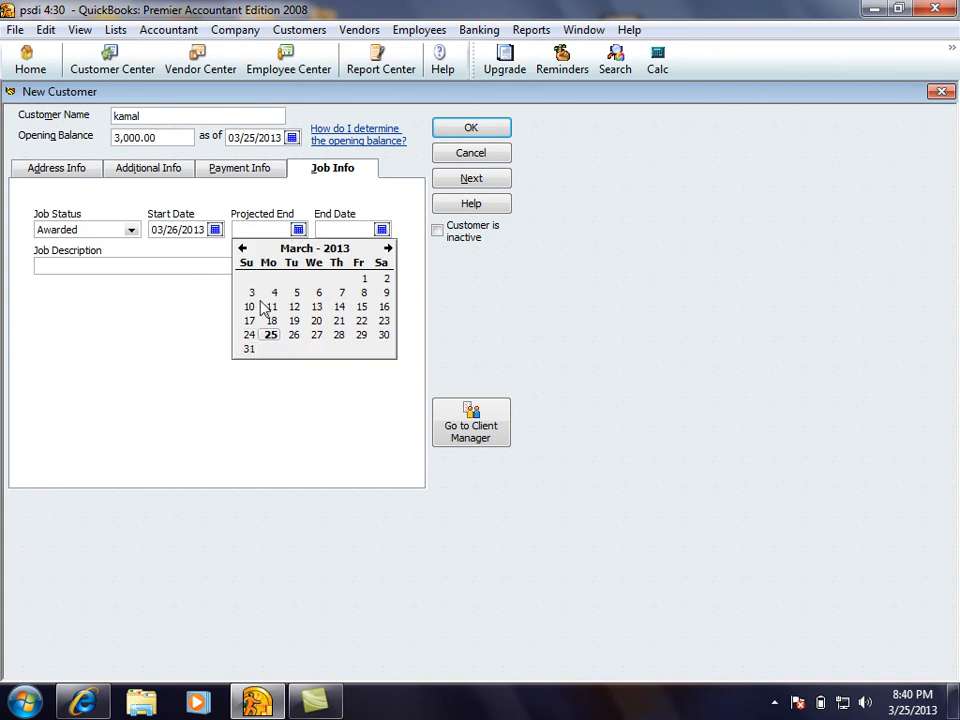
pyautogui.click(383, 335)
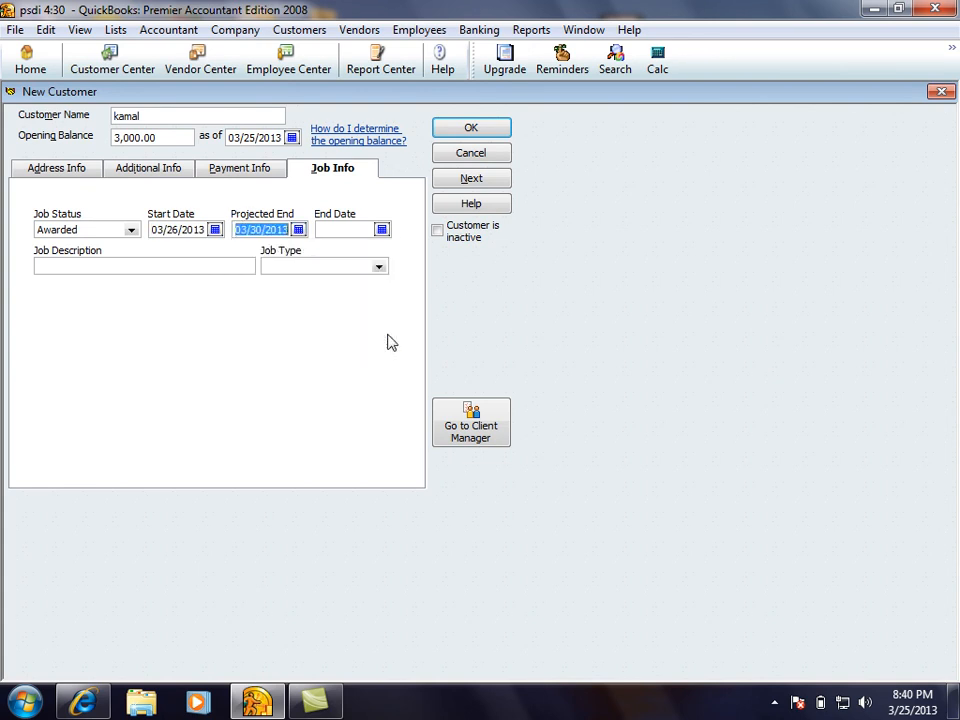
pyautogui.click(326, 230)
# Enter 'computer lab' as the job description
pyautogui.click(99, 268)
pyautogui.write('compute')
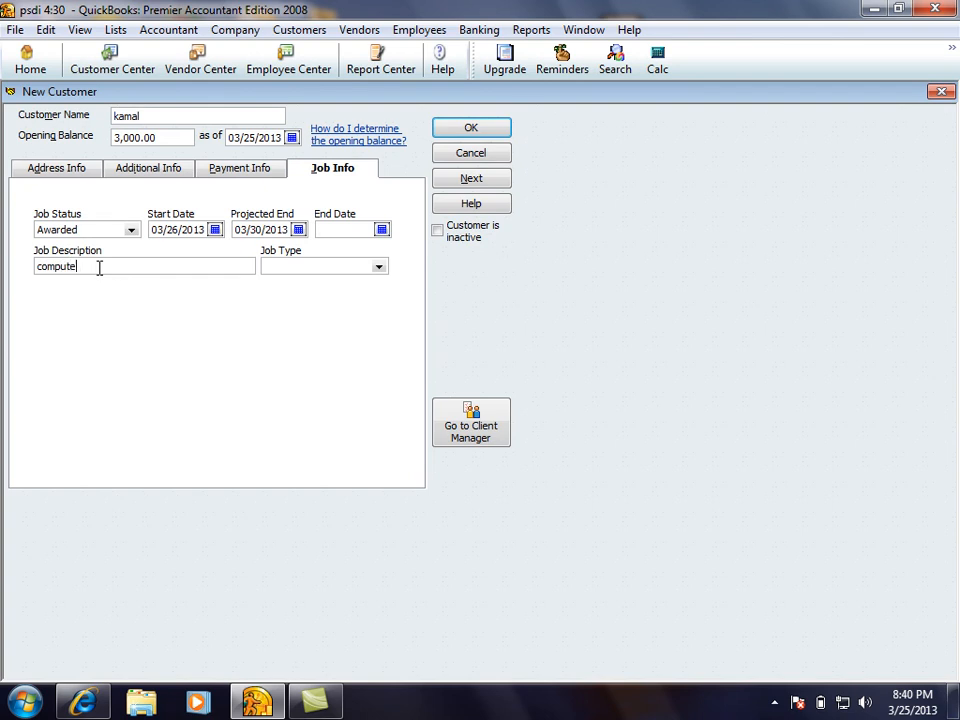
pyautogui.write('r lab')
pyautogui.press('Tab')
# Add 'comp' as a new job type, leaving the customer active
pyautogui.write('C')
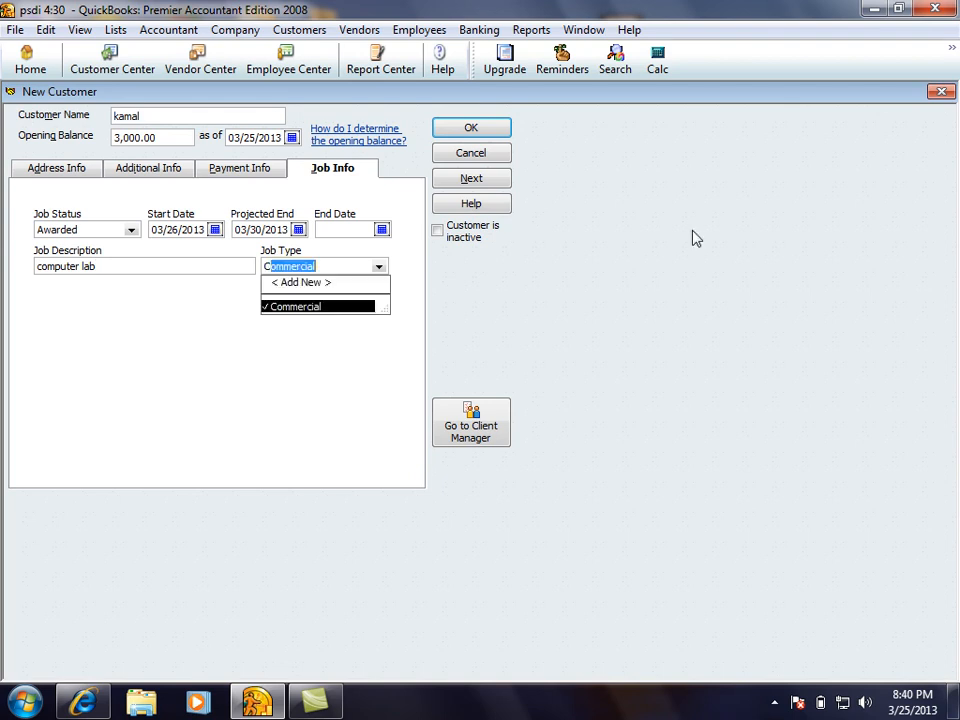
pyautogui.write('omp')
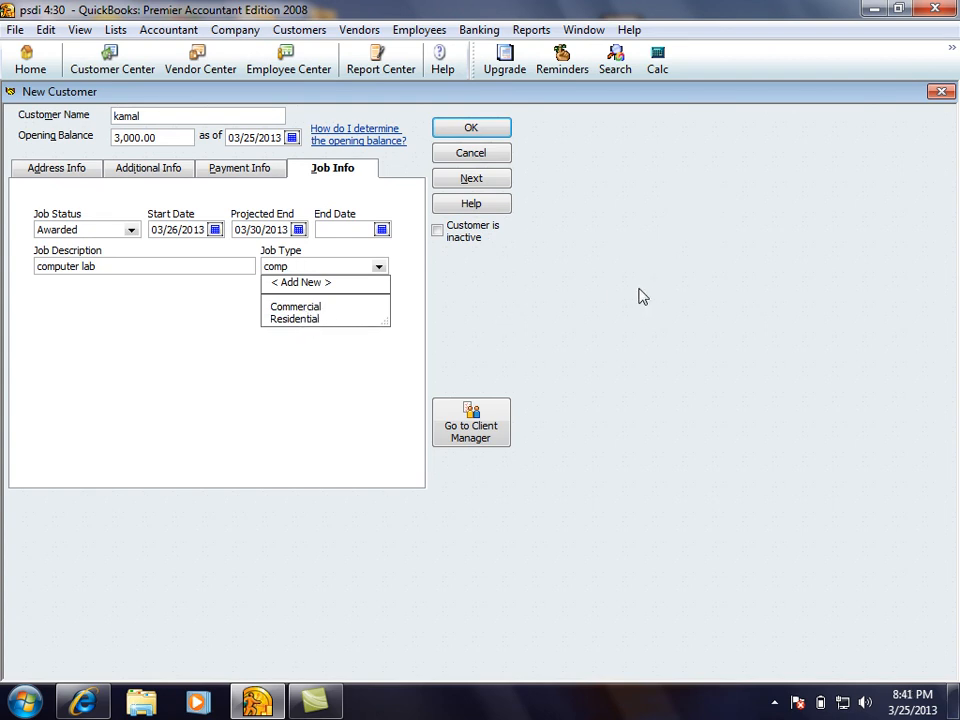
pyautogui.press('Tab')
pyautogui.press('Escape')
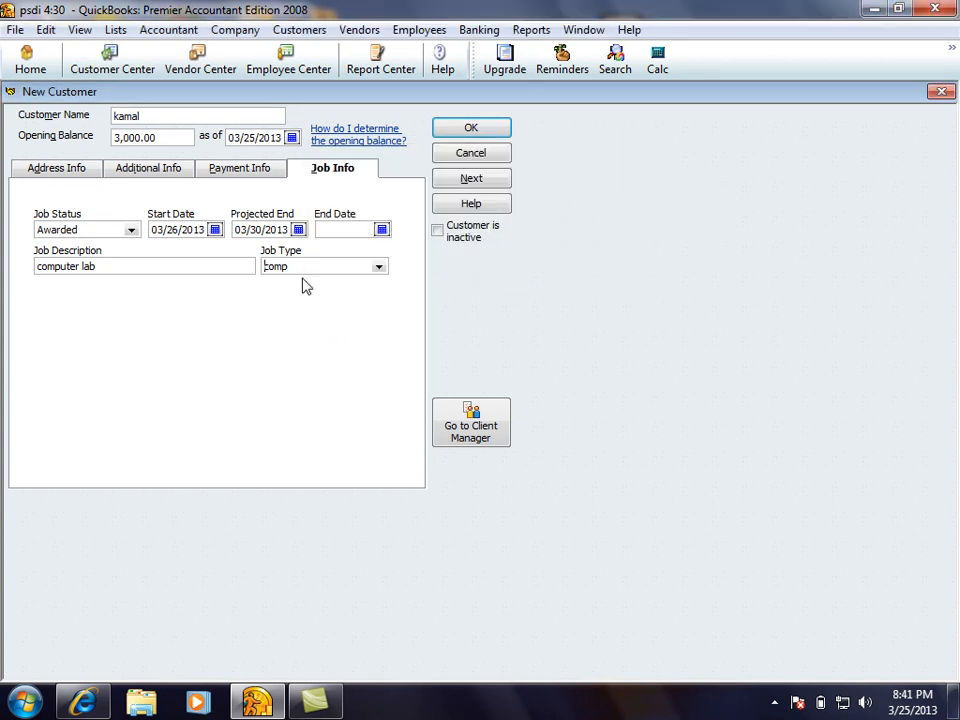
pyautogui.click(379, 267)
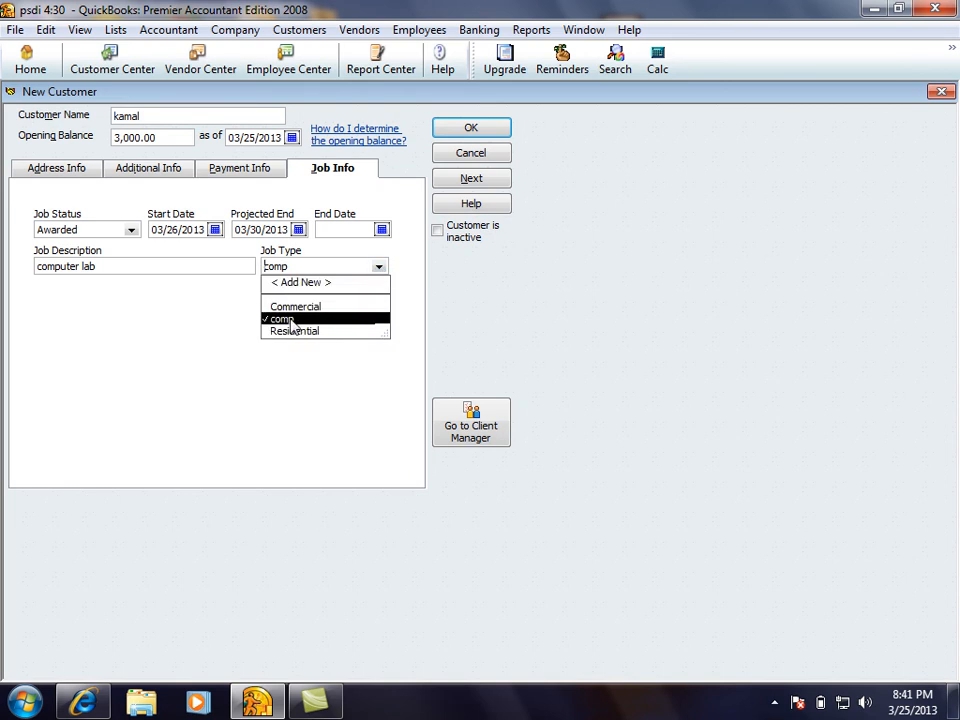
pyautogui.click(293, 320)
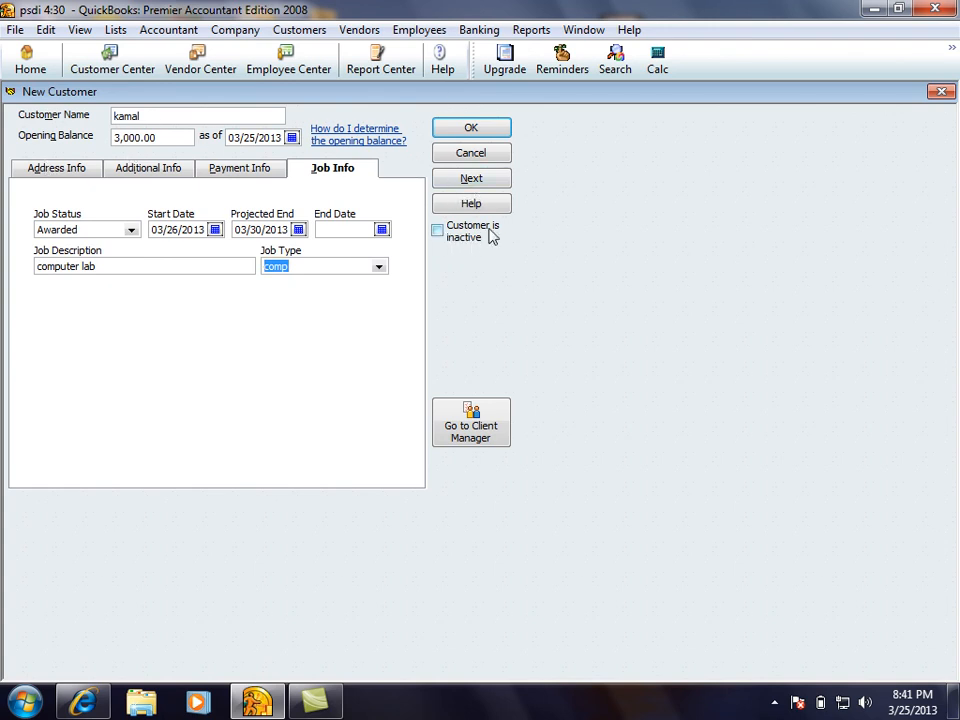
pyautogui.click(455, 245)
pyautogui.click(455, 244)
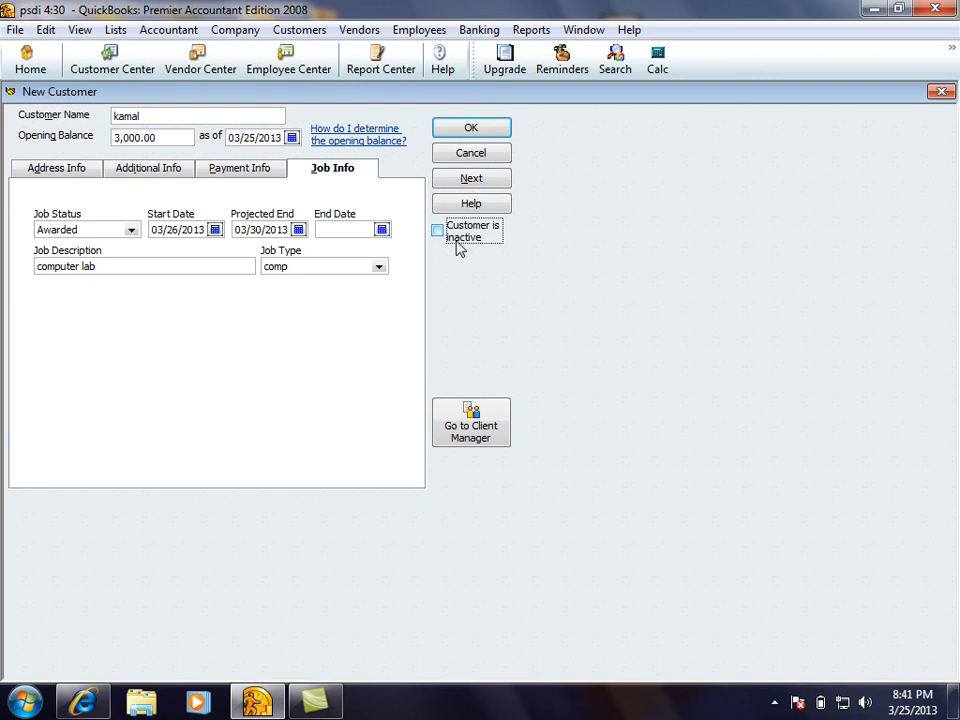
# Save customer kamal and review its 3,000.00 balance and New Transactions options in the Customer Center
pyautogui.click(484, 130)
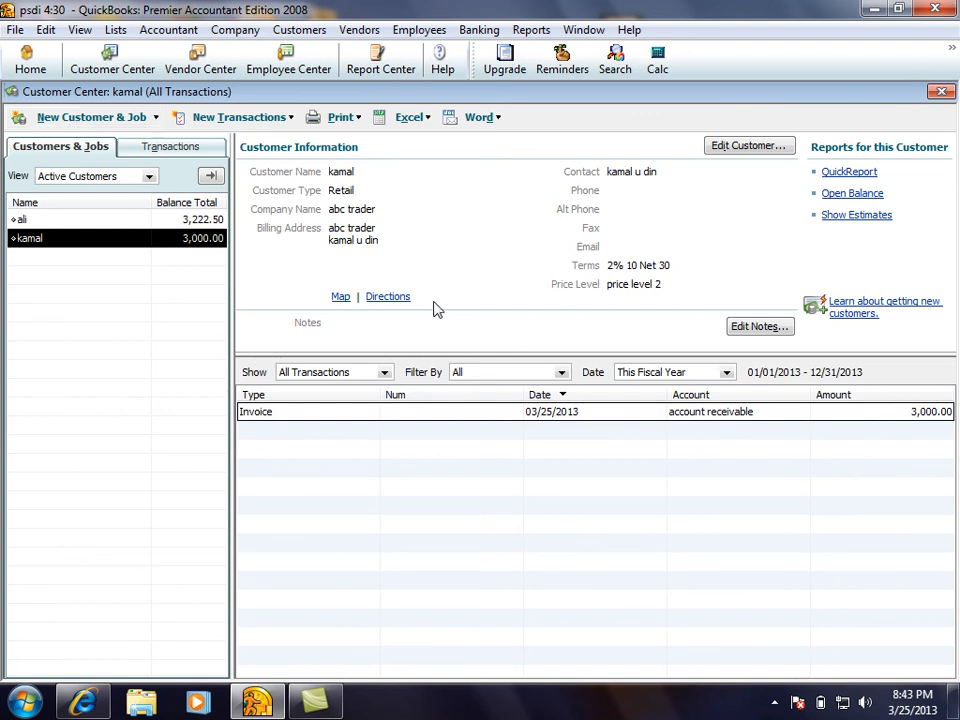
pyautogui.click(775, 701)
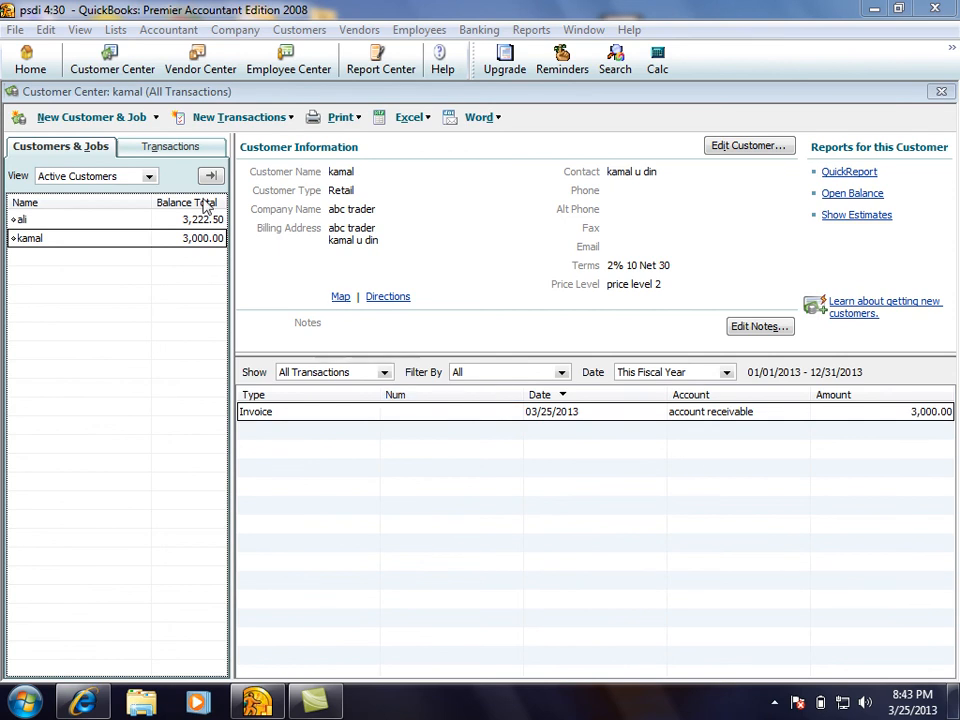
pyautogui.click(255, 119)
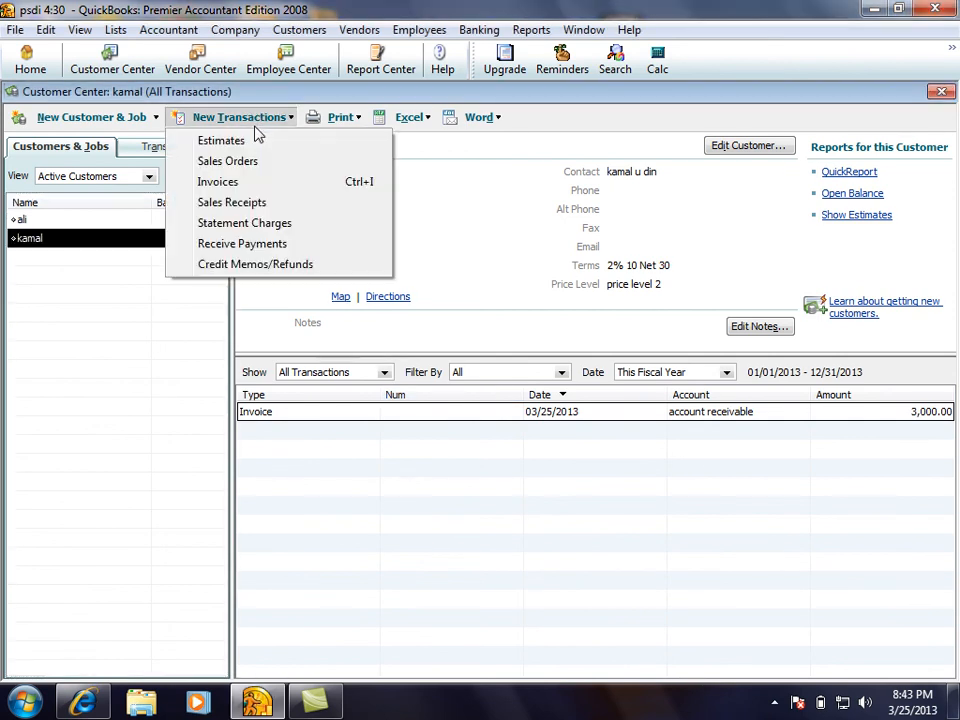